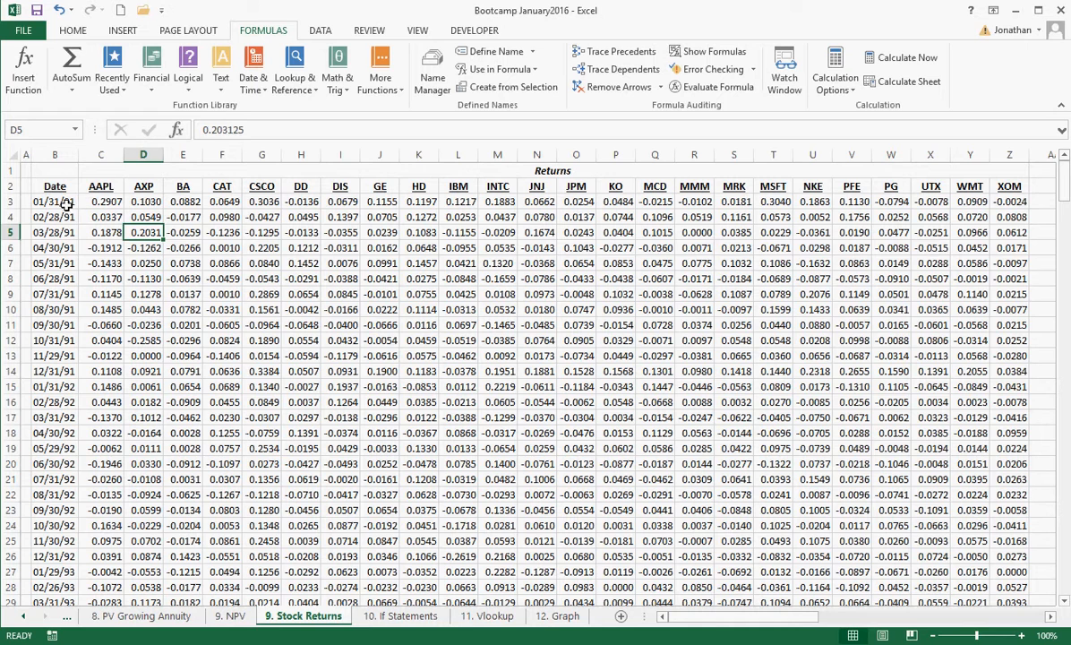
Examine the first and last dates in the Date column of the stock returns table.
key("Right")
key("Right")
key("Right")
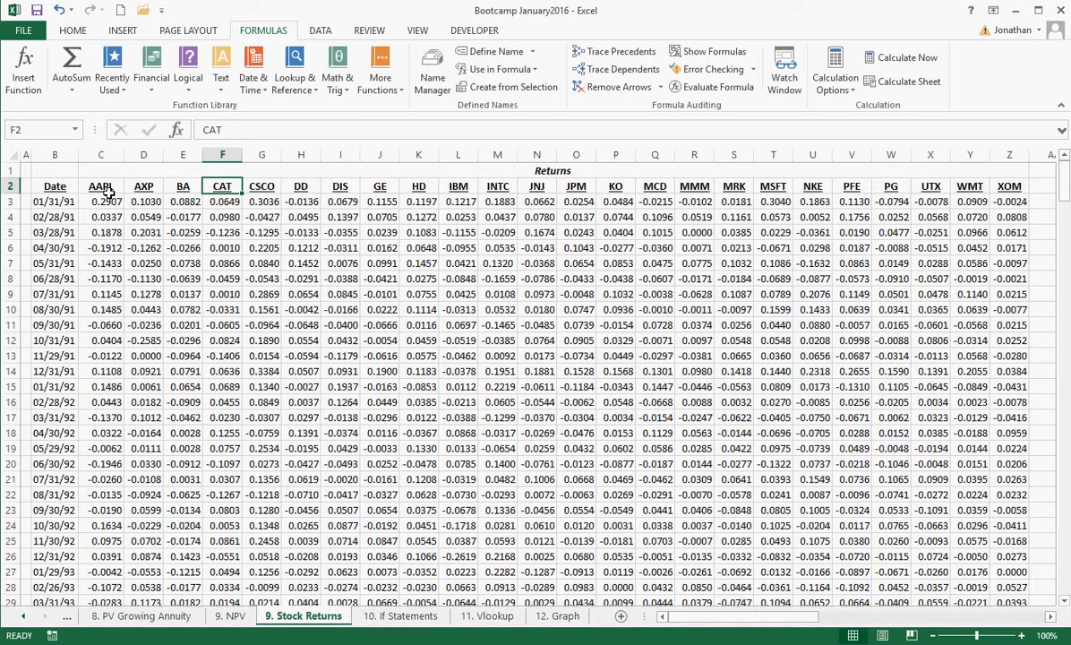
left_click(70, 202)
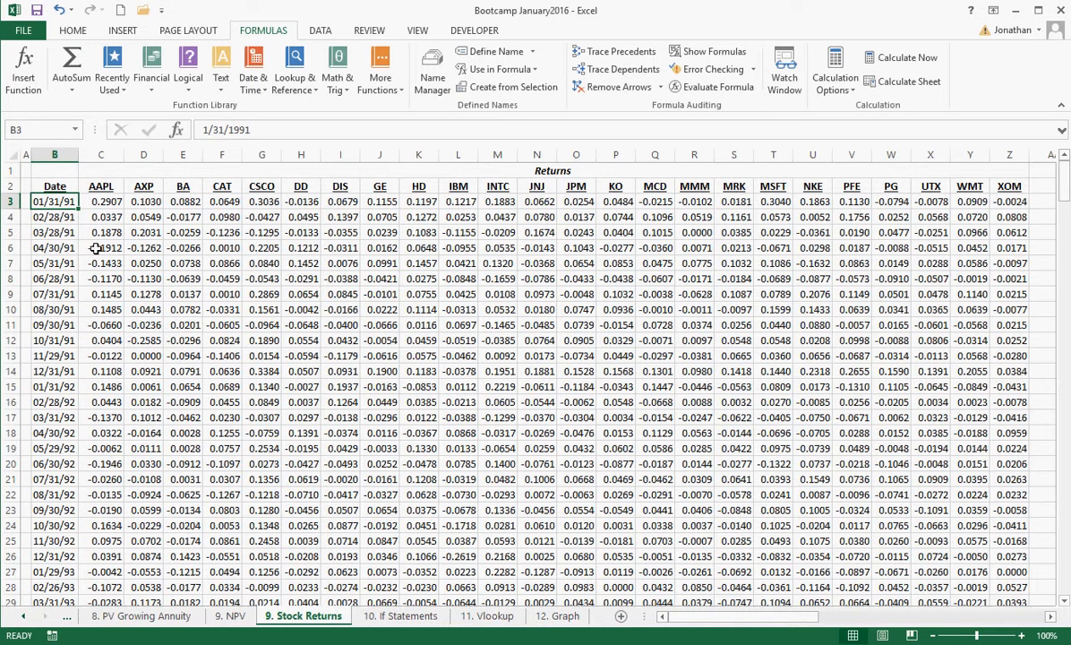
key("ctrl+Down")
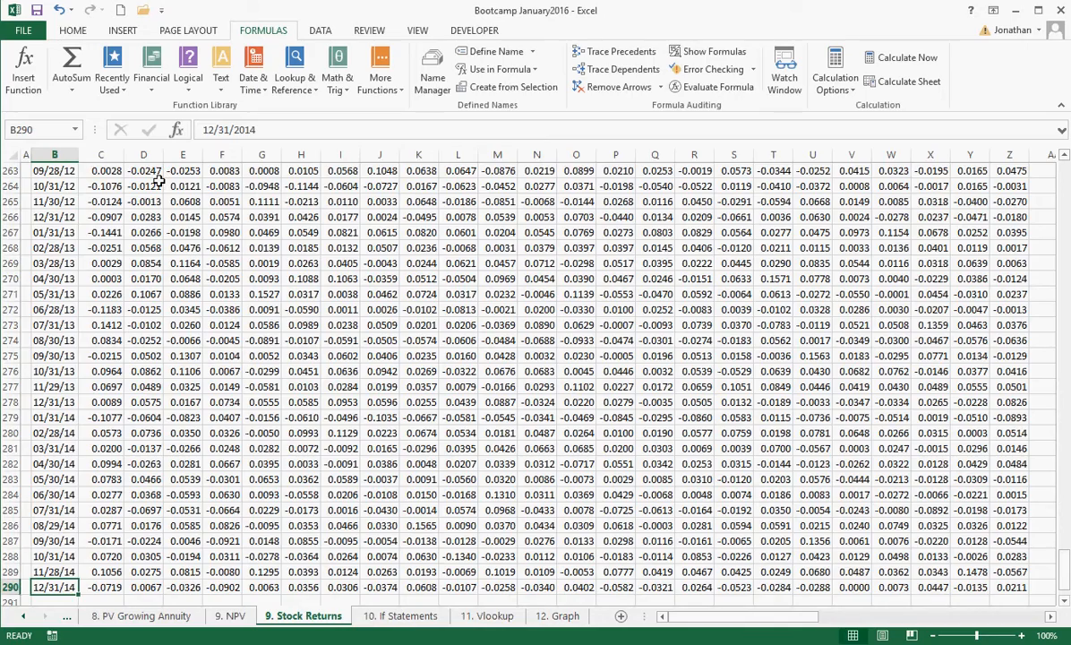
key("ctrl+Up")
key("Up")
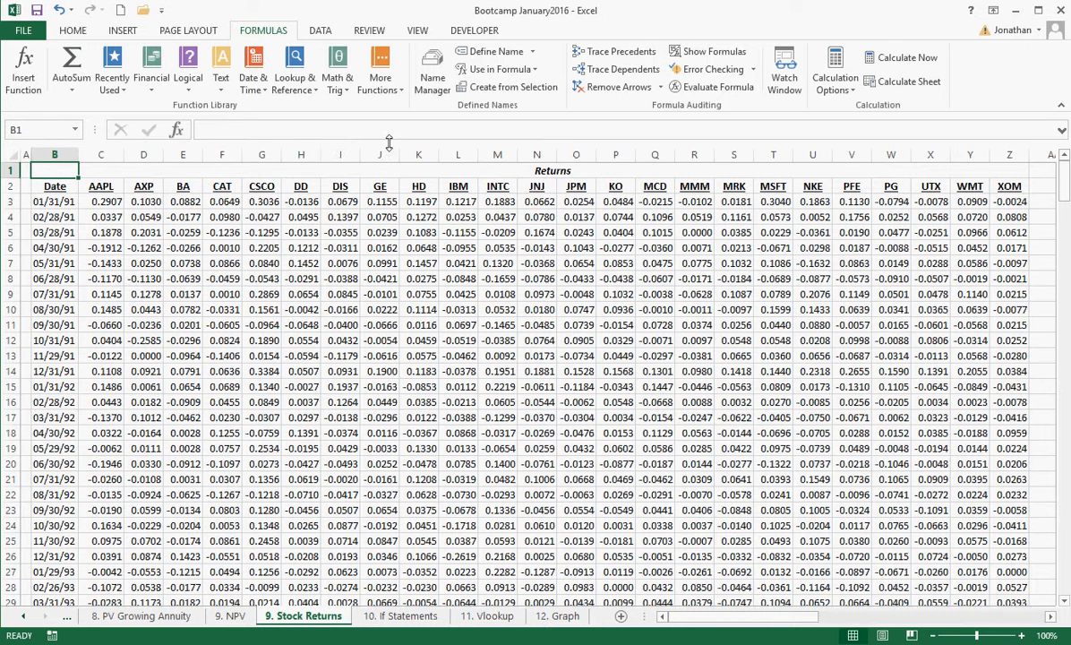
Freeze the top row of the Stock Returns worksheet.
left_click(416, 31)
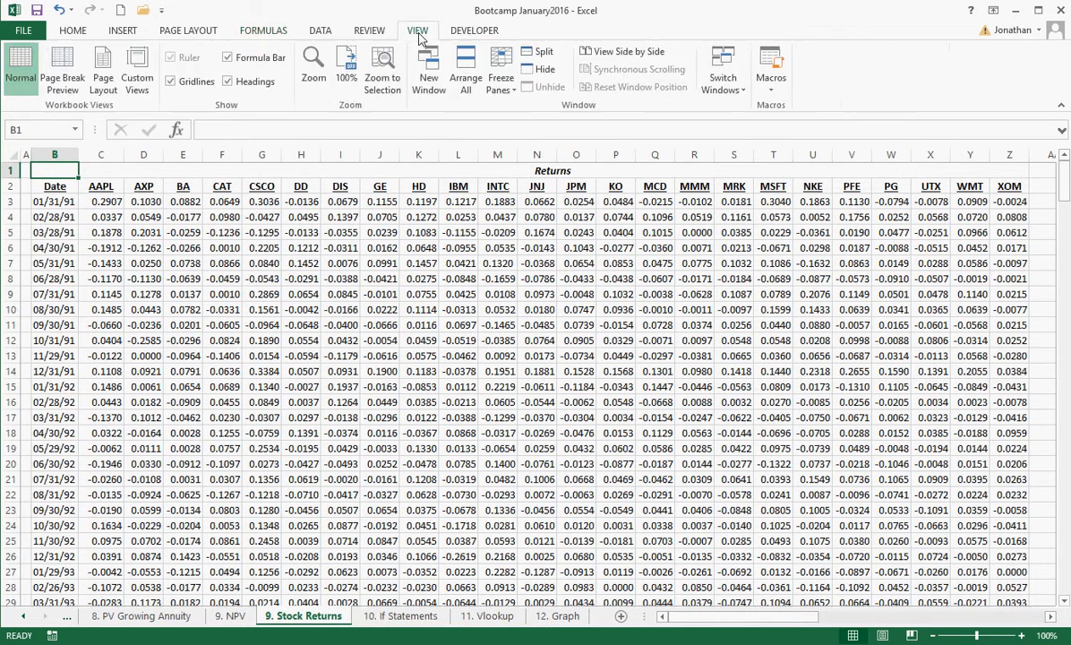
left_click(501, 85)
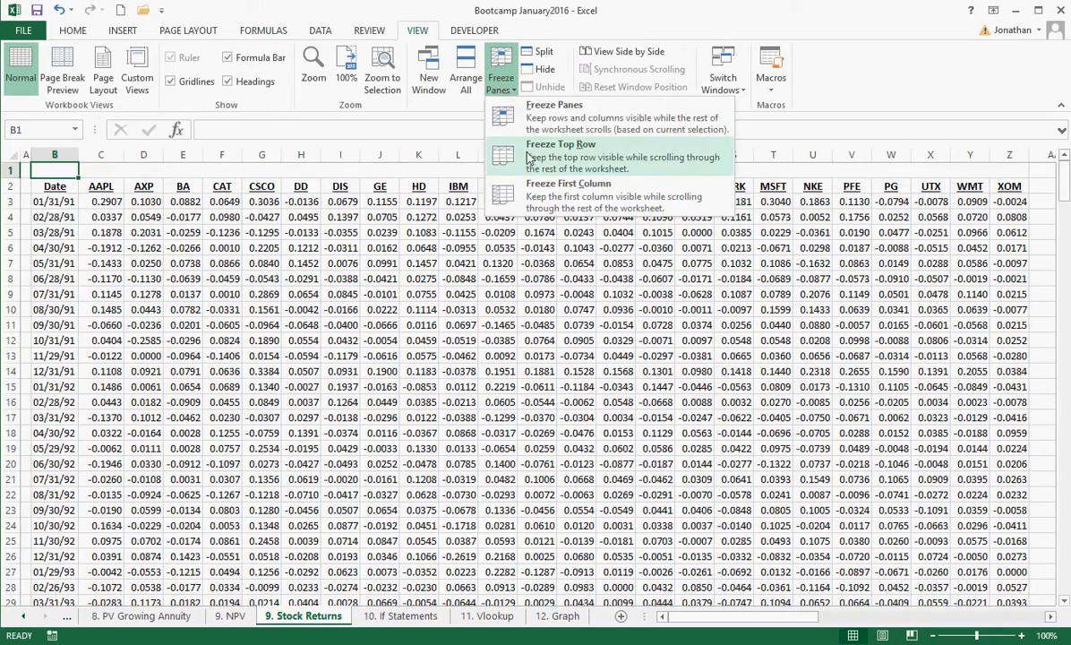
left_click(515, 146)
left_click(488, 260)
Jump between the edges of the returns table to check which header rows stay visible.
key("ctrl+Down")
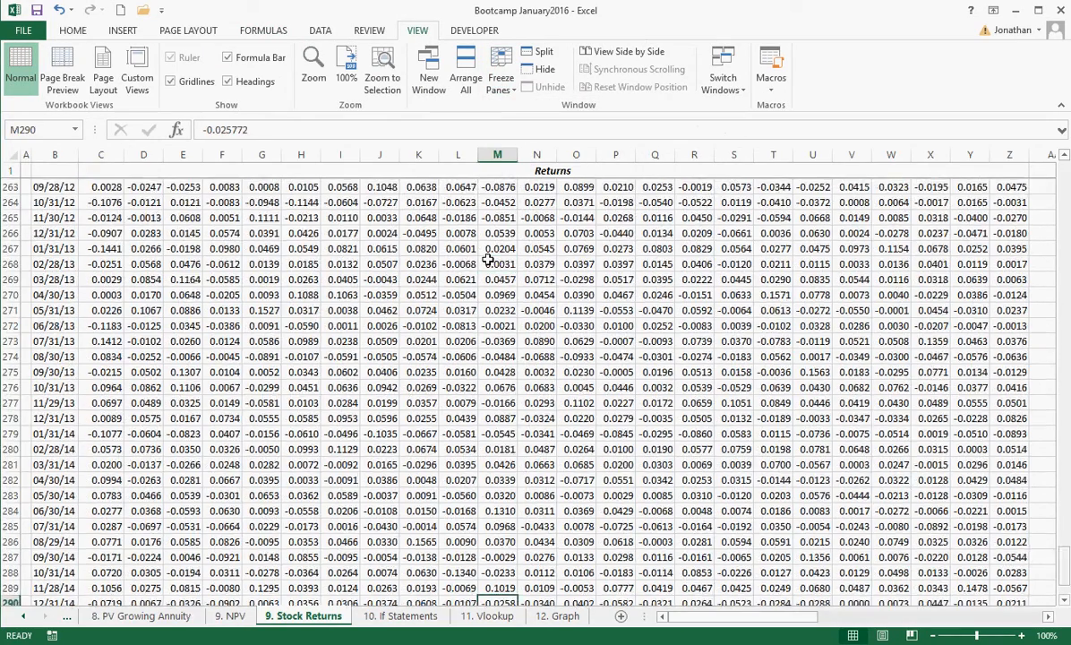
key("ctrl+Up")
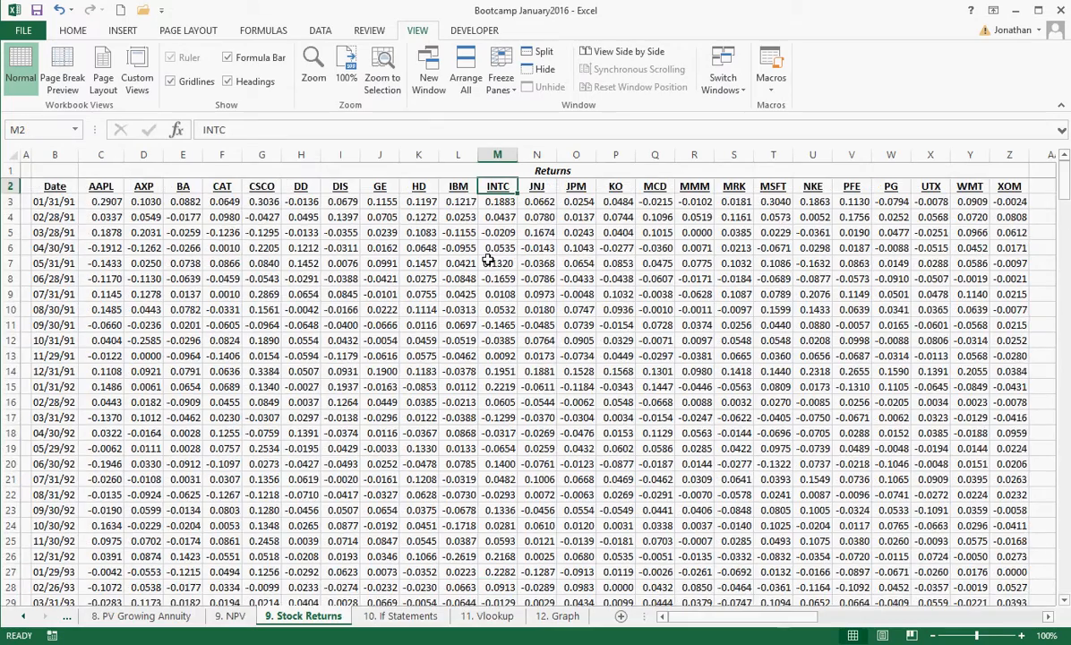
key("ctrl+Down")
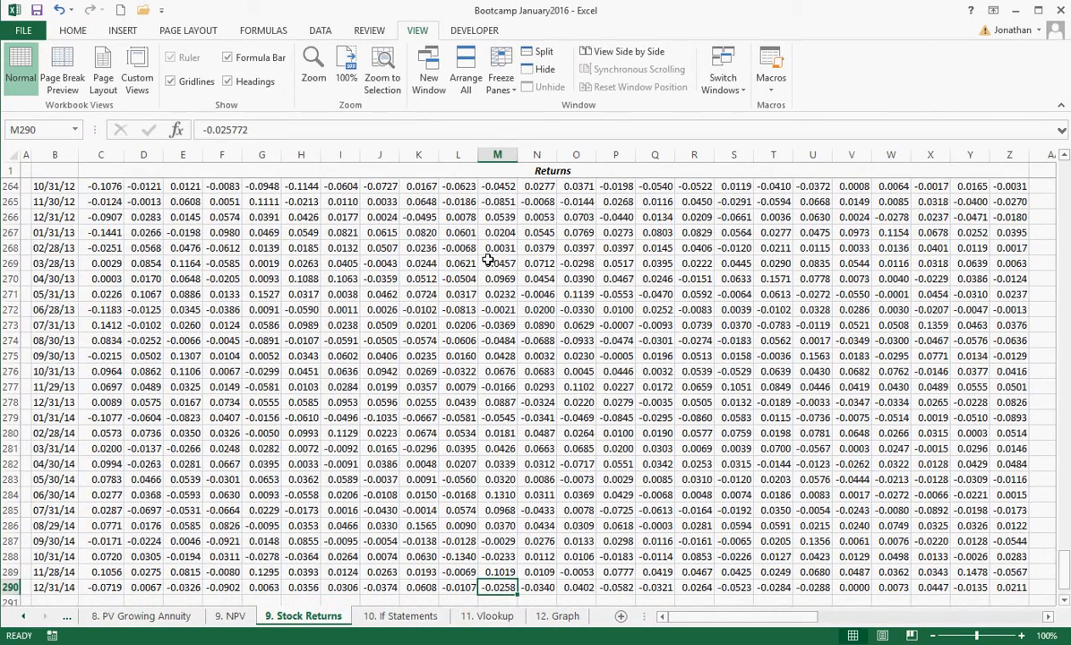
key("ctrl+Up")
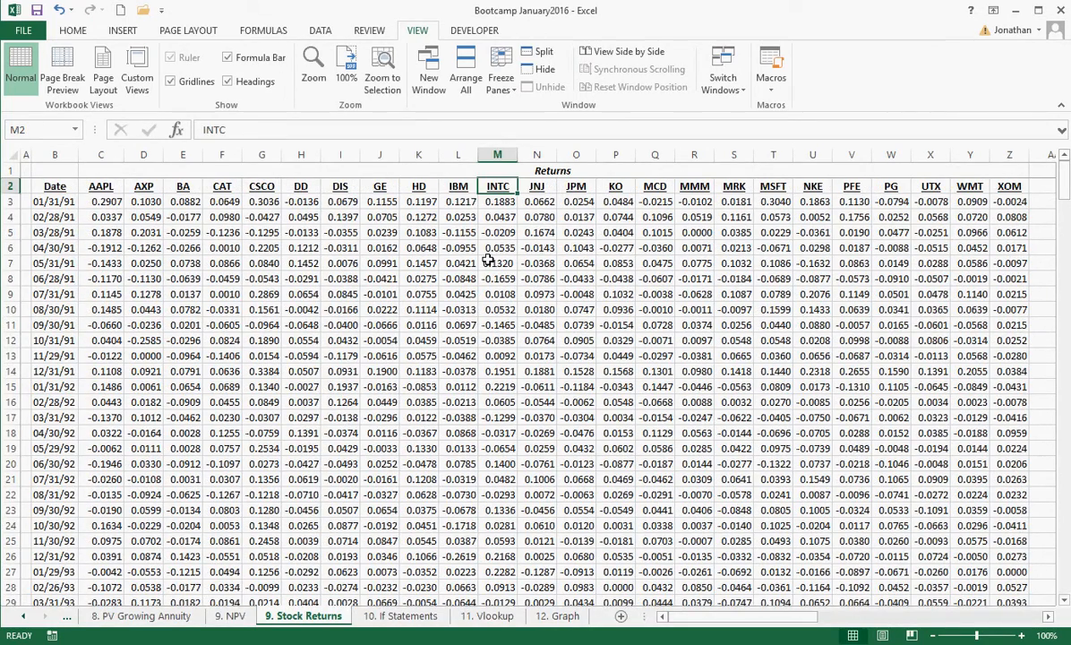
key("ctrl+Right")
key("ctrl+Left")
key("ctrl+Down")
key("ctrl+Right")
key("ctrl+Left")
key("ctrl+Up")
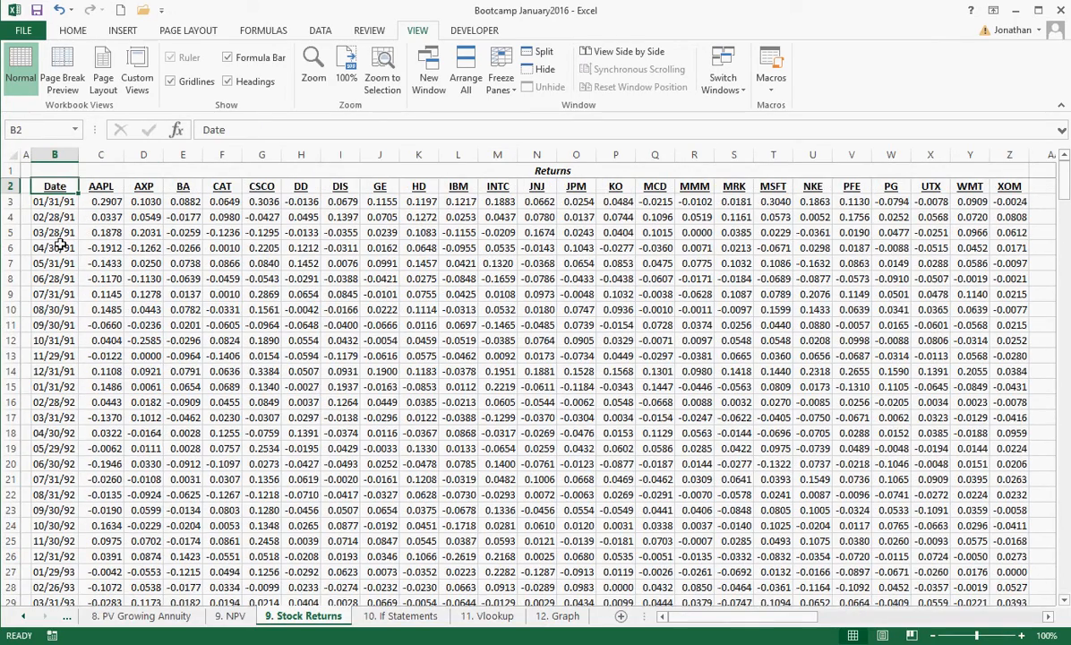
Unfreeze the top row and freeze the panes above row 6 instead, keeping rows 1 to 5 visible.
left_click_drag(13, 239, 16, 250)
left_click(16, 250)
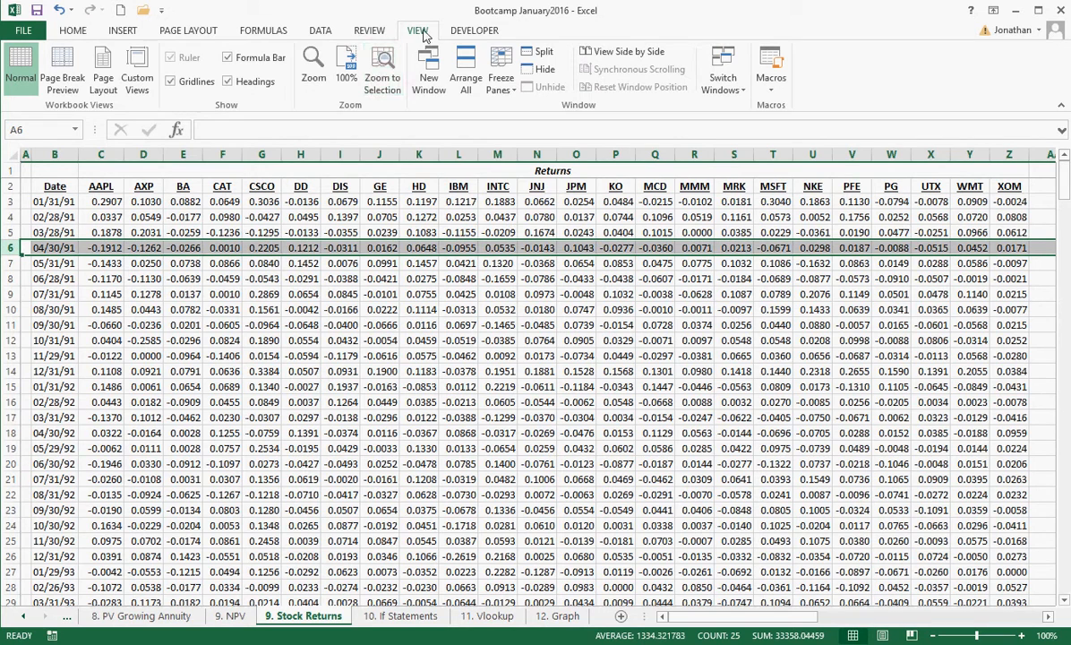
left_click(500, 79)
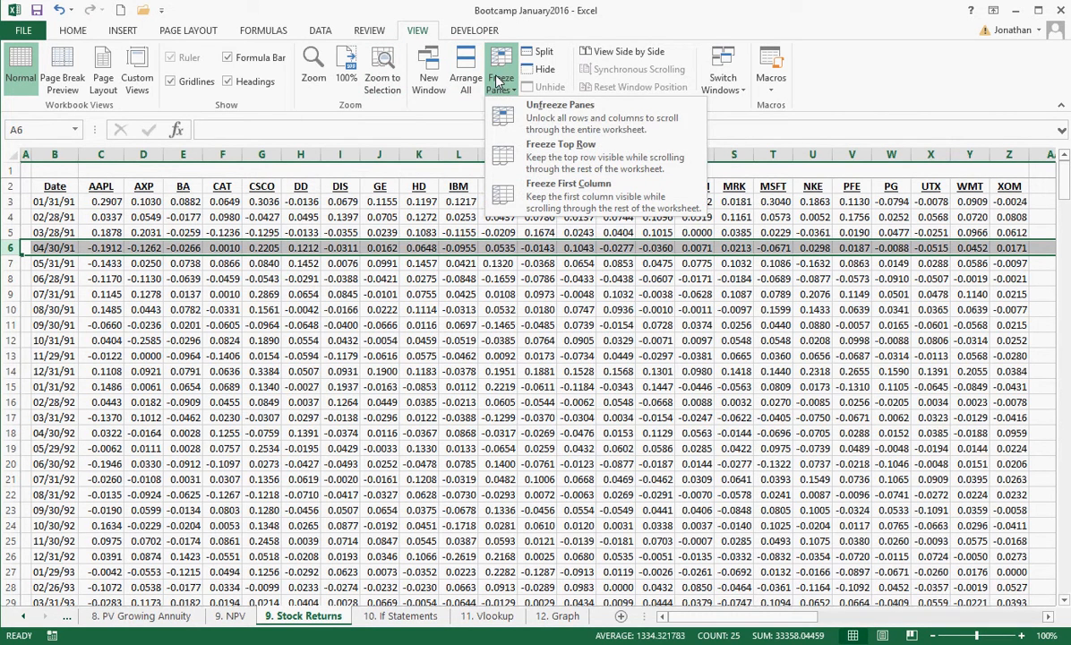
left_click(525, 118)
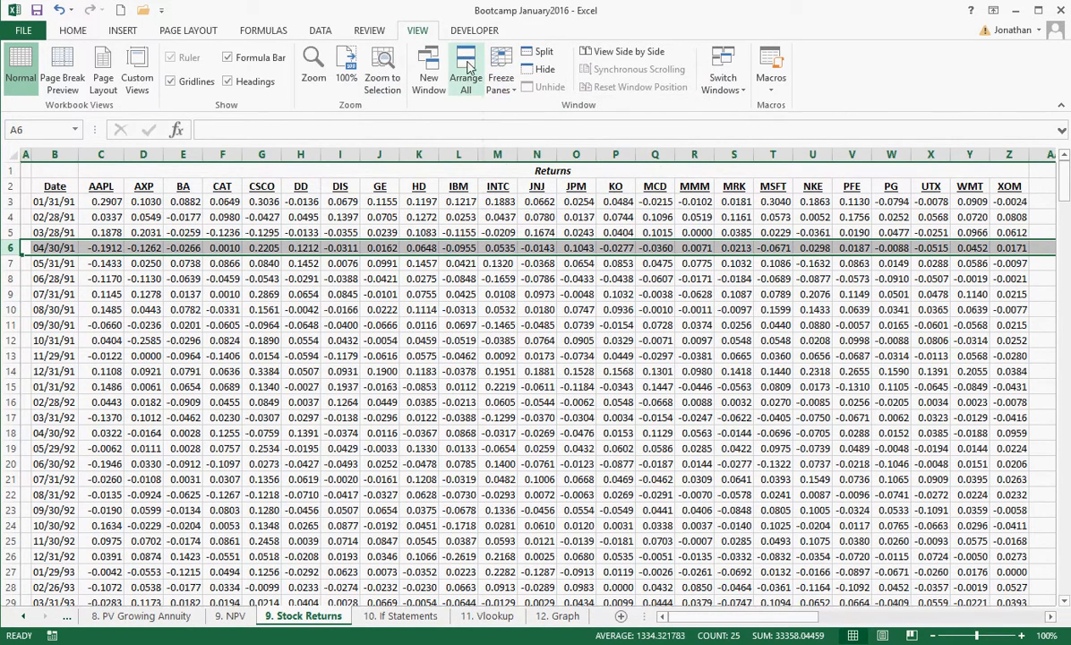
left_click(501, 79)
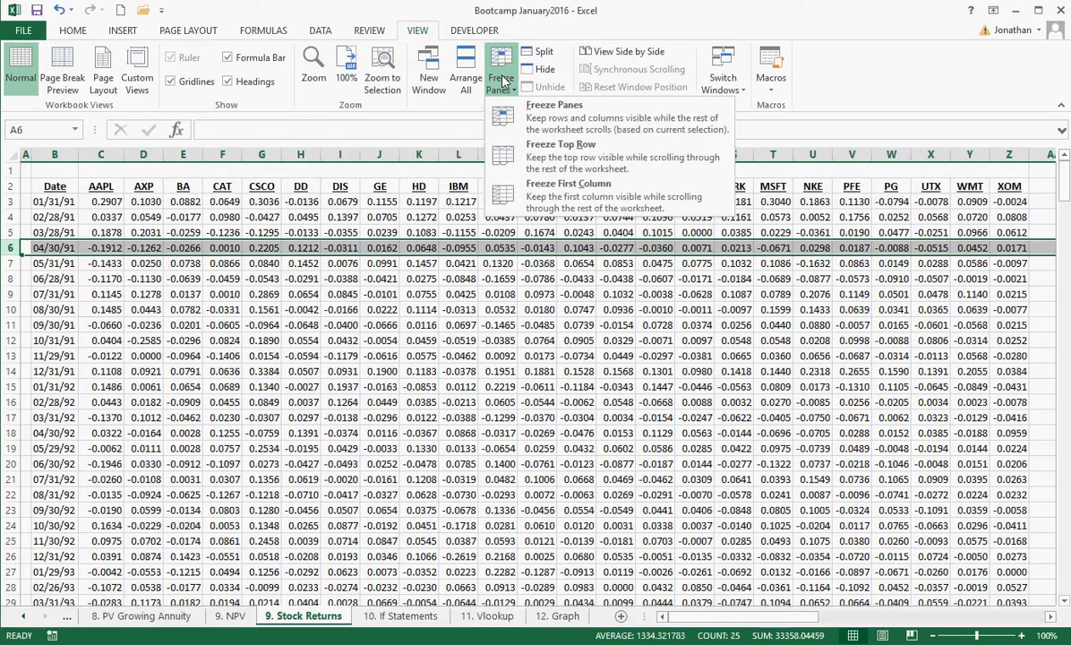
left_click(543, 123)
Check the frozen rows against the last row of the returns table and return to the first scrolling row.
left_click(418, 293)
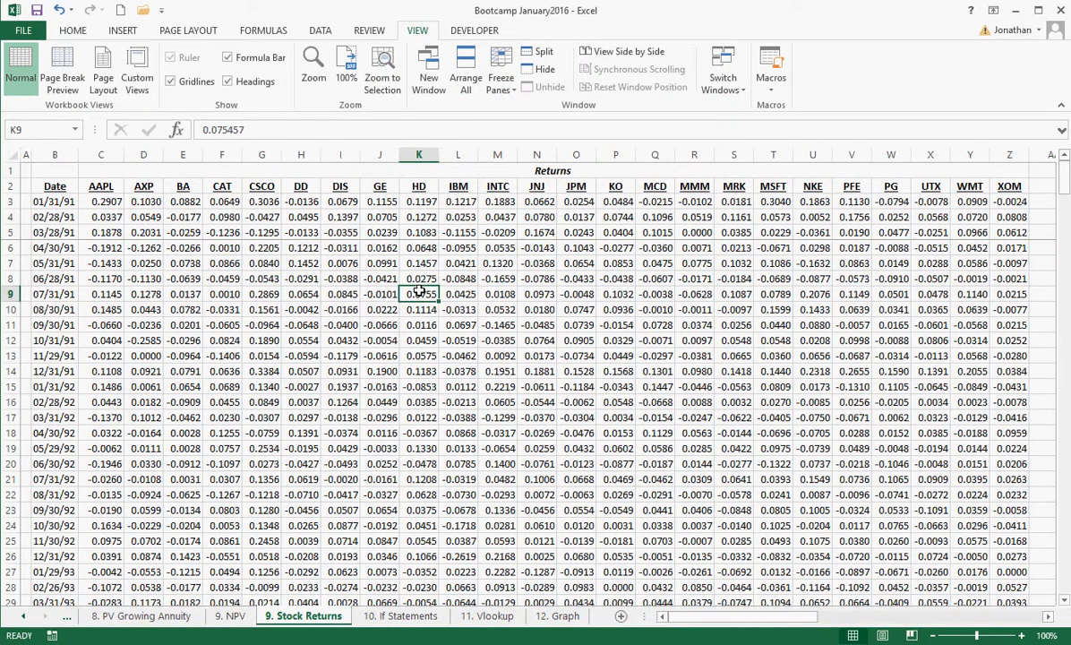
key("ctrl+Down")
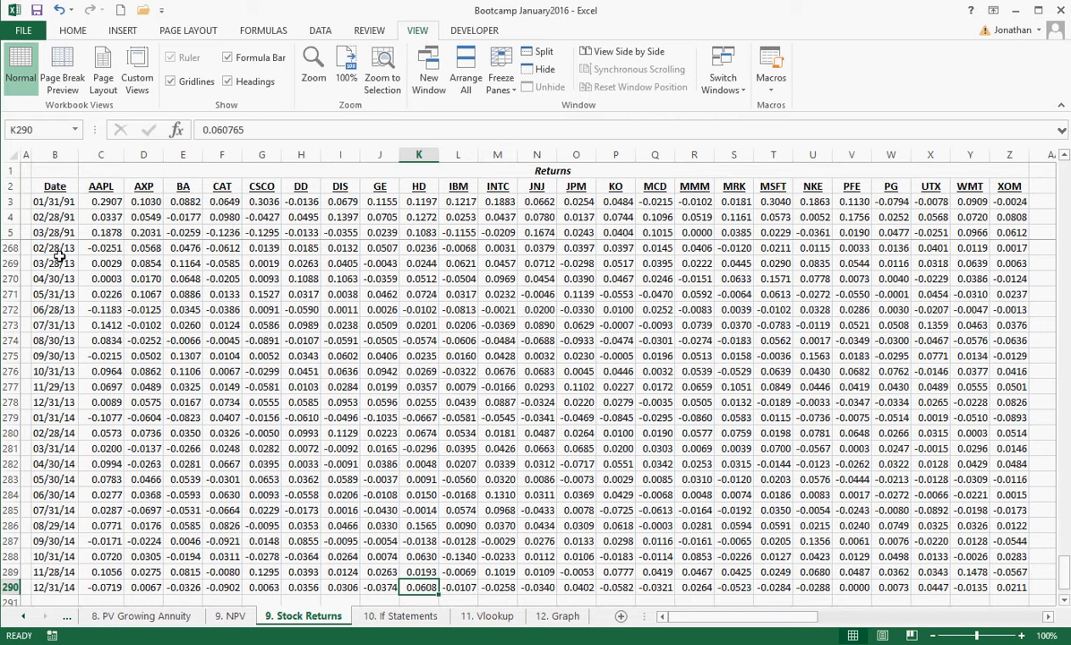
left_click(109, 232)
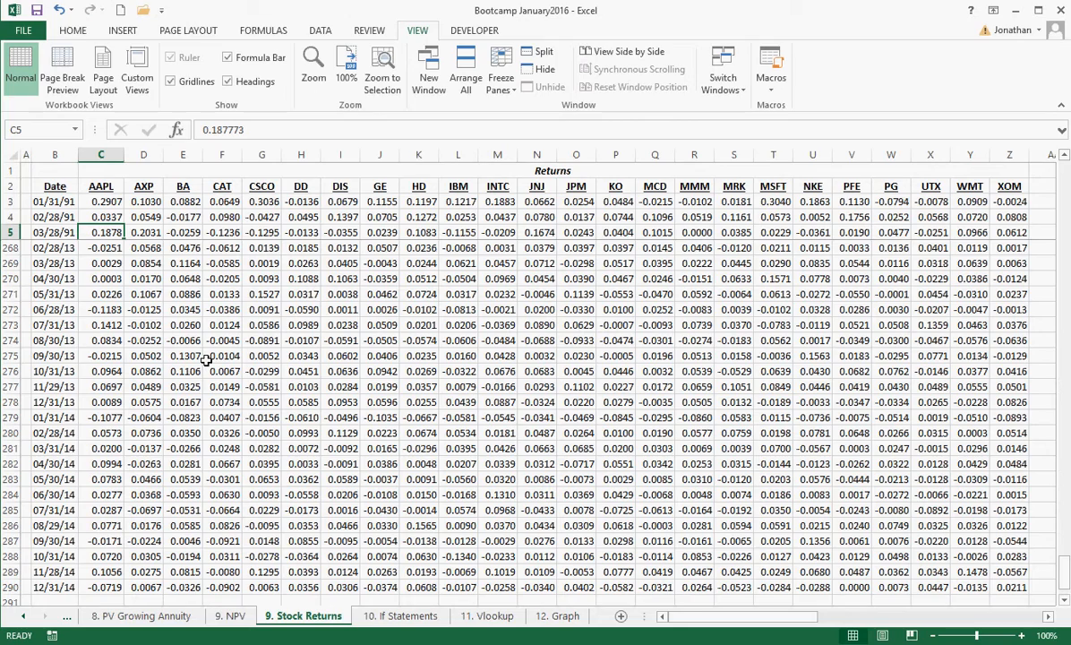
key("Down")
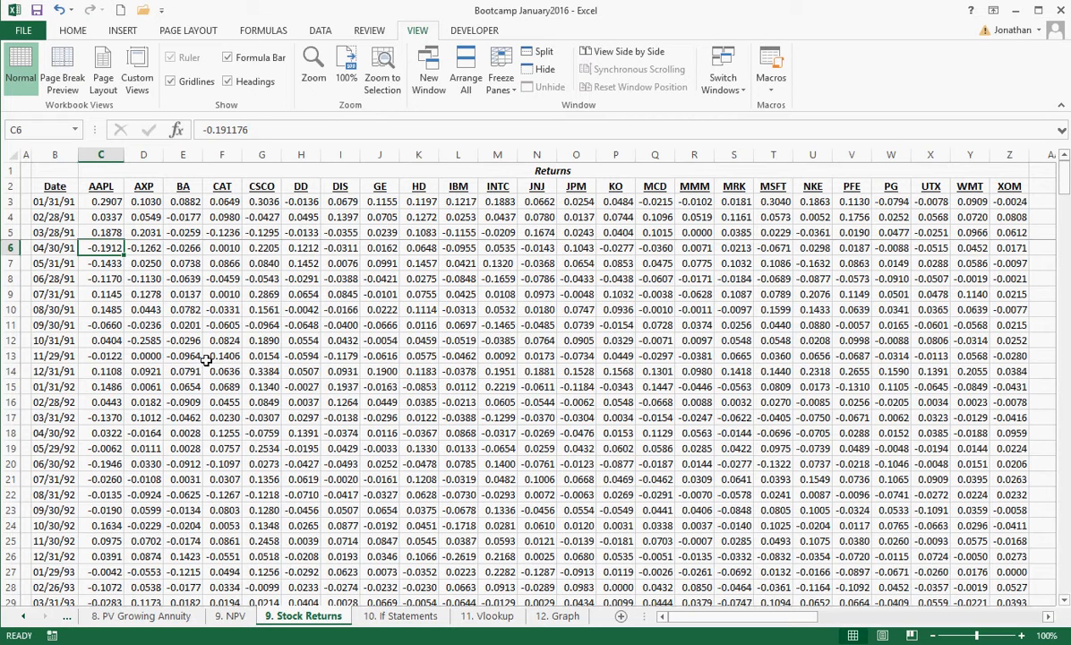
Name the range C3:Z290, covering all the stock returns without headers and dates, "returns".
key("Up")
key("Up")
key("Up")
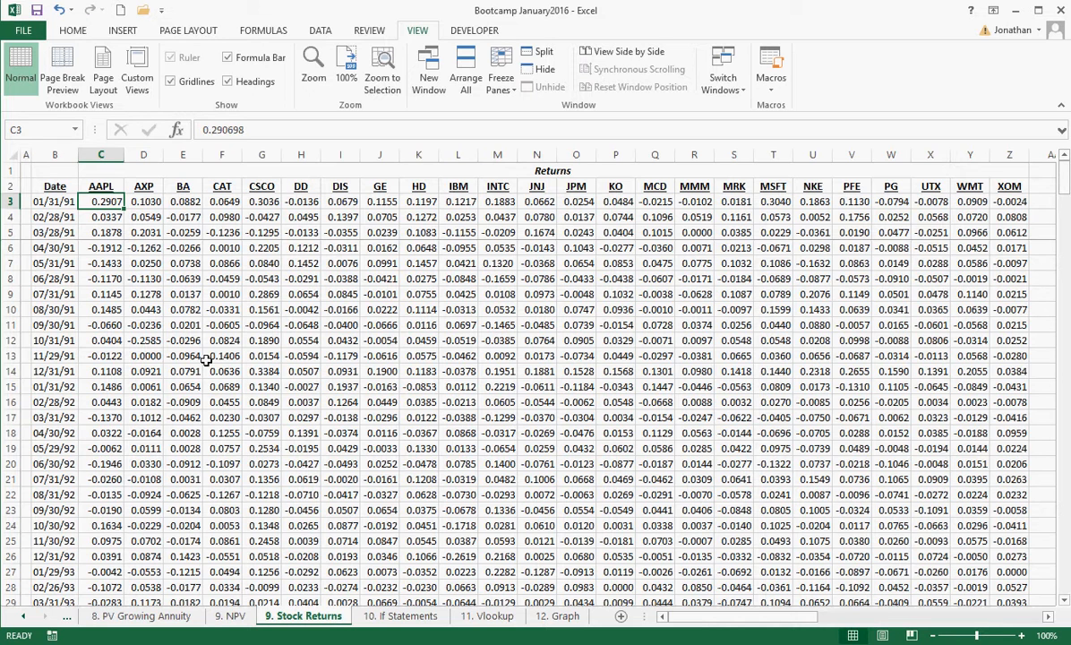
key("ctrl+shift+Right")
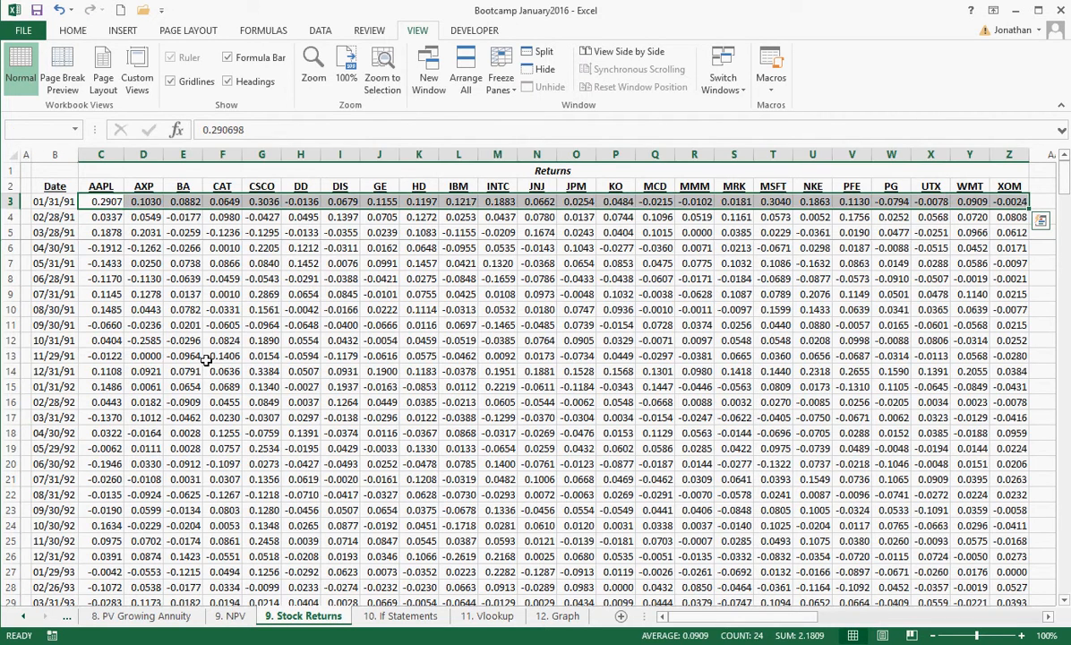
key("ctrl+shift+Down")
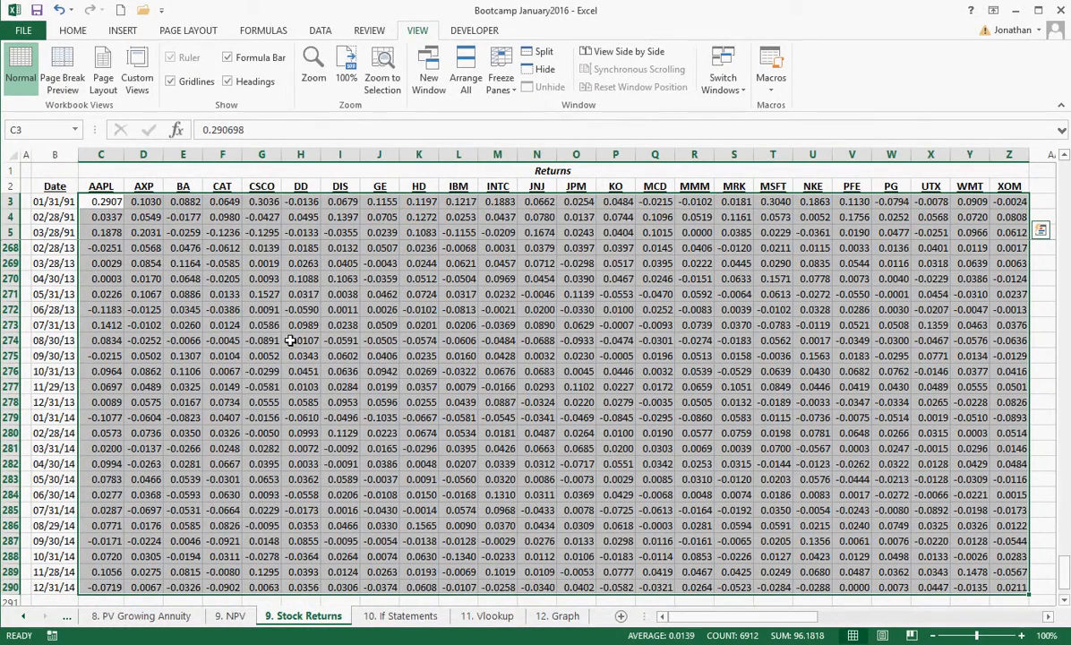
left_click(38, 131)
type("retunr")
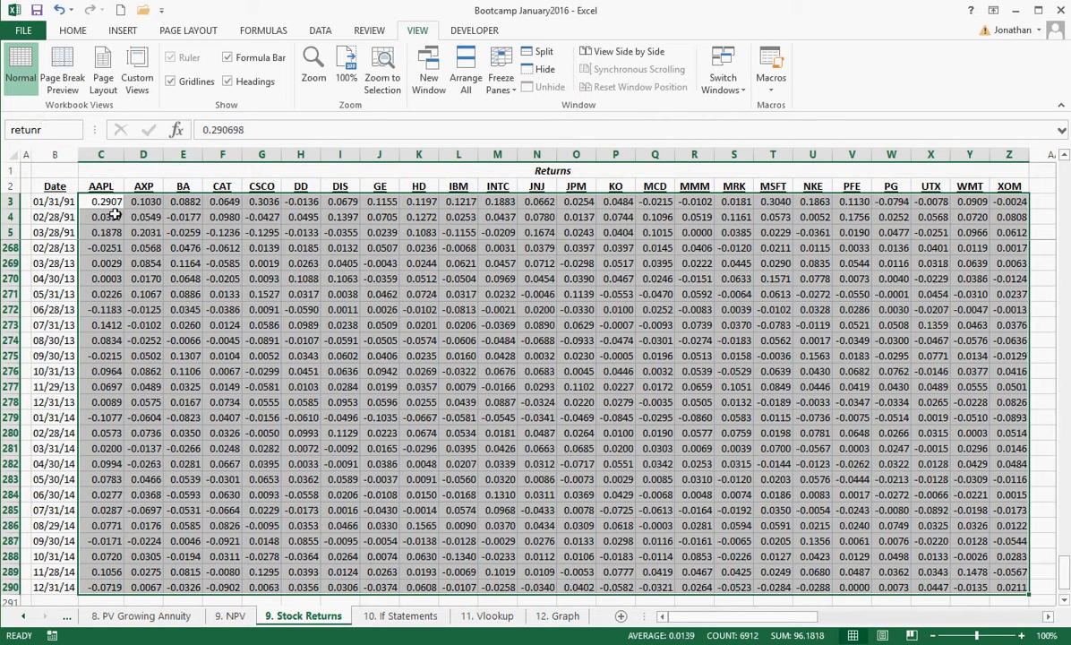
key("BackSpace")
type("rns")
key("Return")
left_click(235, 339)
Review the returns range definition in the Name Manager.
left_click(320, 32)
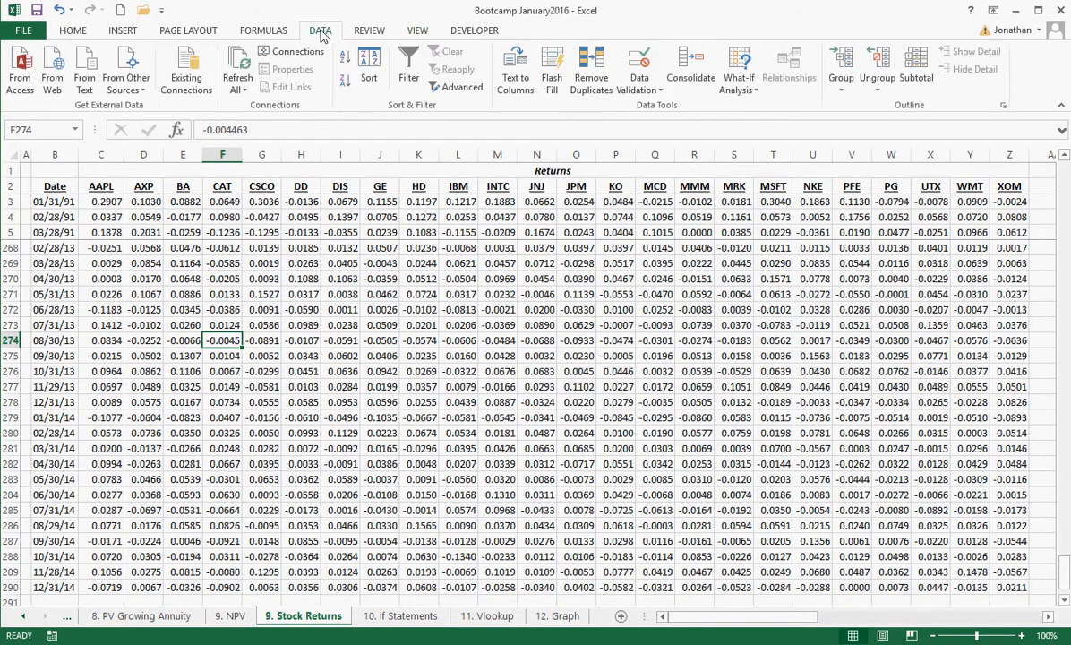
left_click(264, 30)
left_click(428, 72)
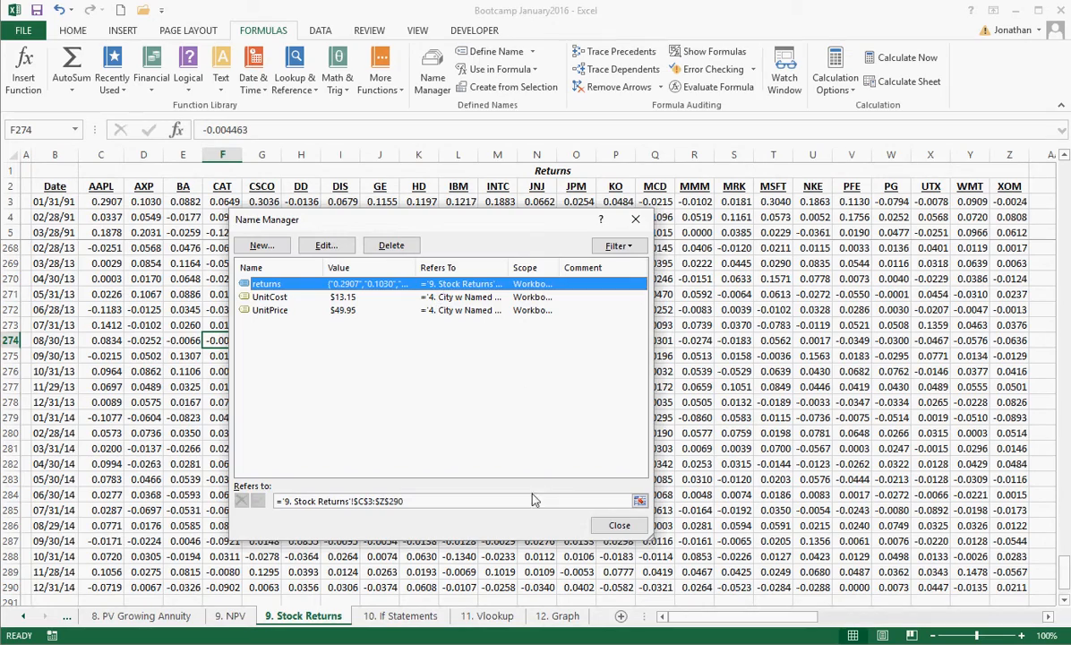
left_click(604, 530)
Select cell C292, two rows below the last AAPL return.
left_click(156, 458)
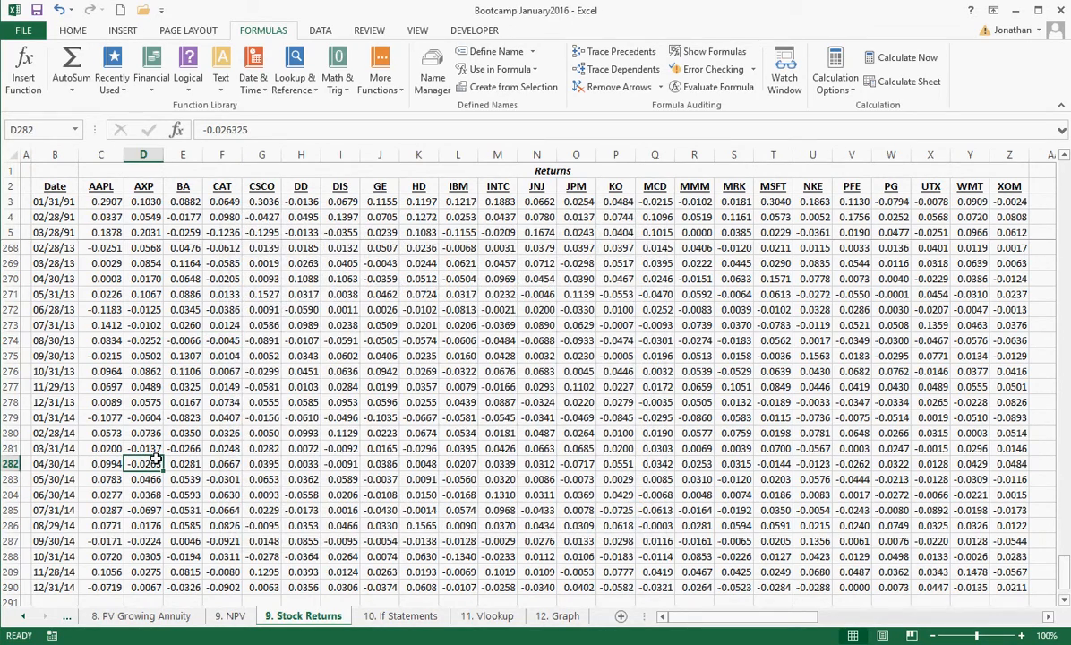
key("Down")
key("Down")
key("Down")
key("Down")
key("Down")
key("Down")
key("Down")
key("Down")
key("Down")
key("Down")
key("Left")
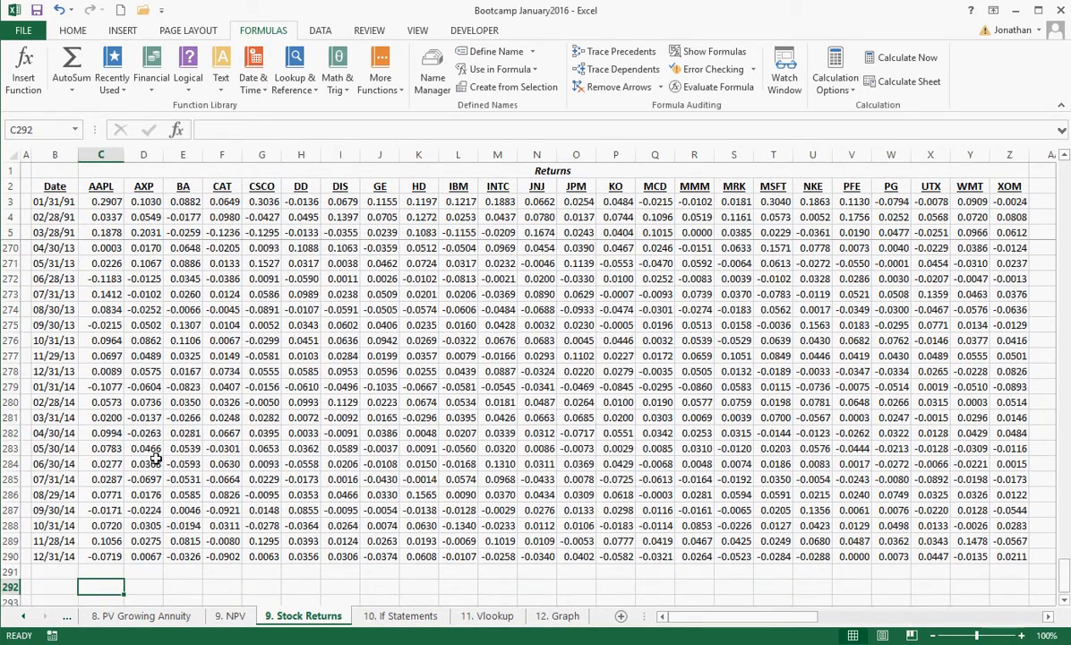
type("=a")
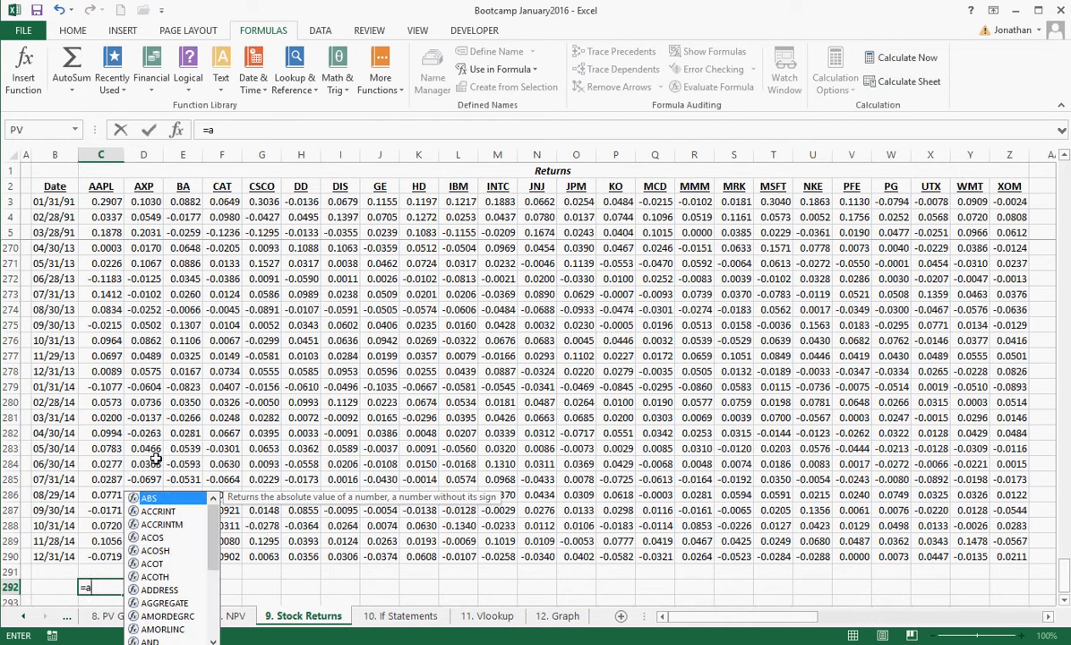
type("v")
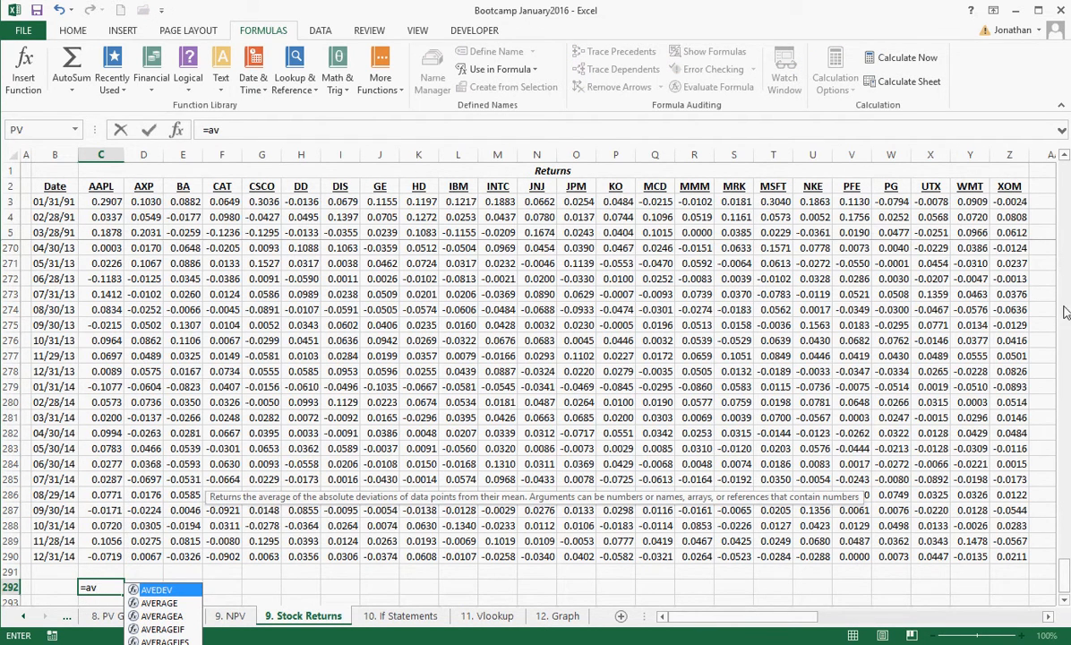
left_click(1064, 601)
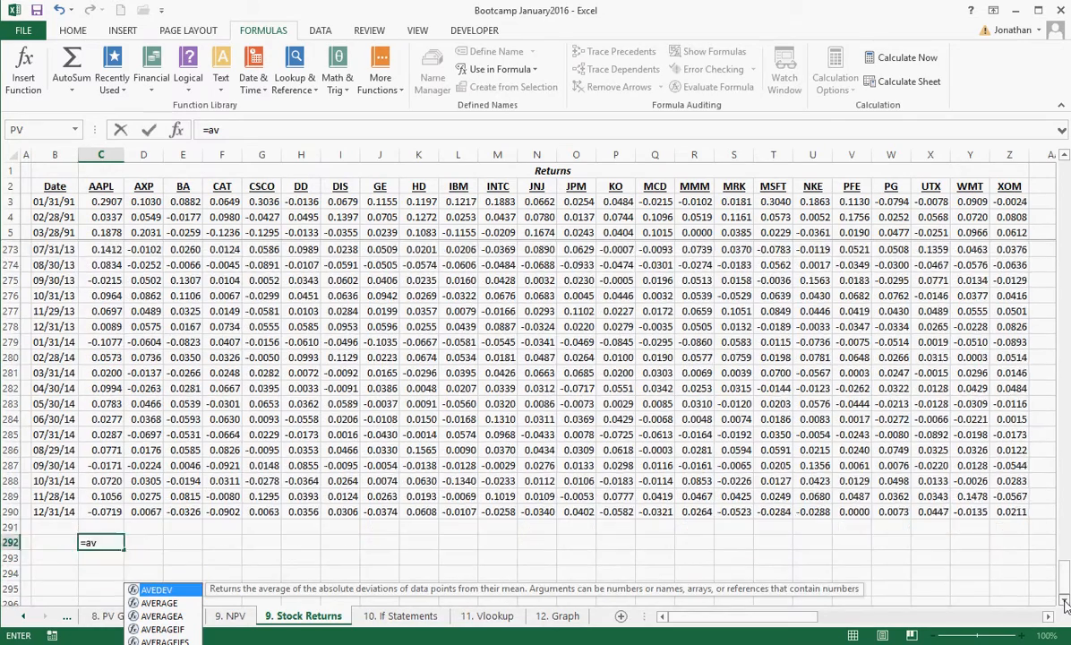
key("Escape")
key("Escape")
type("=a")
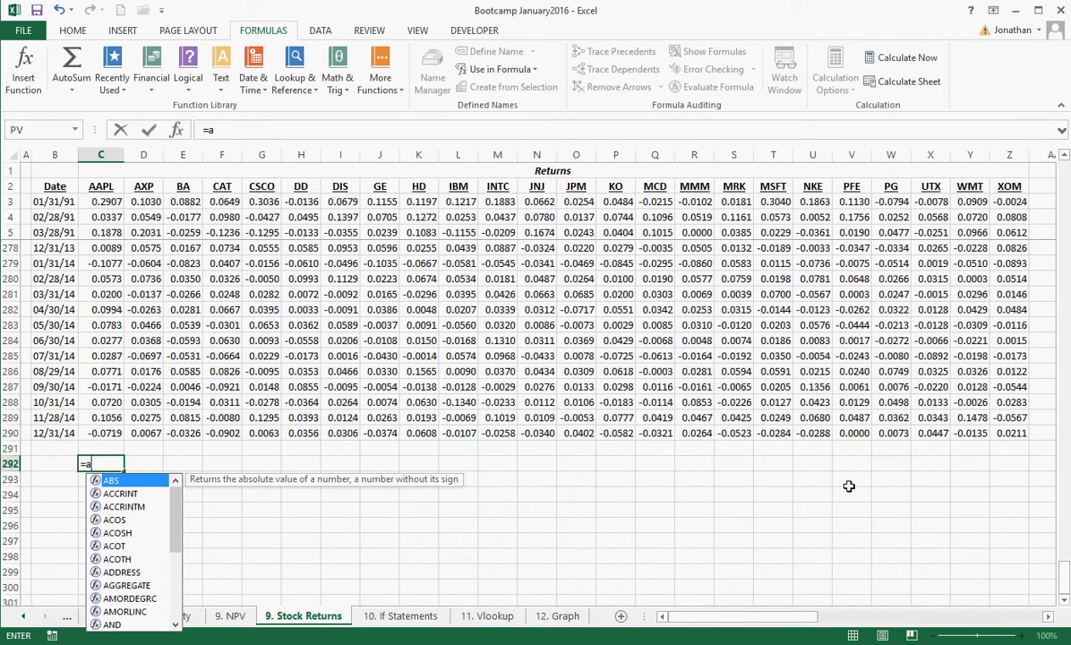
type("v")
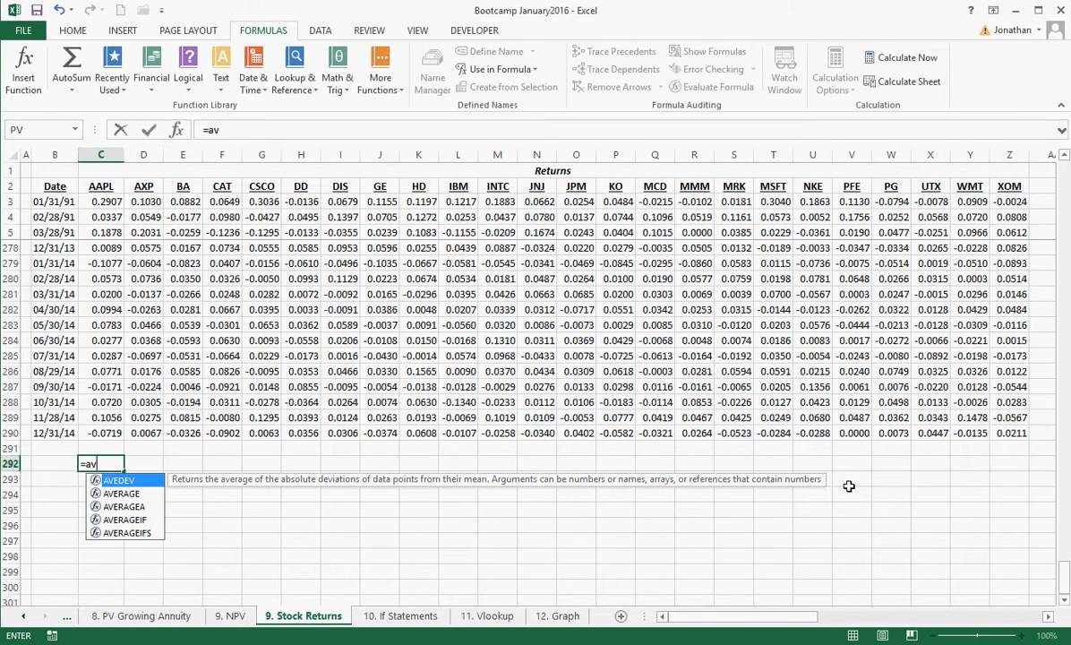
key("Down")
key("Down")
key("Down")
key("Down")
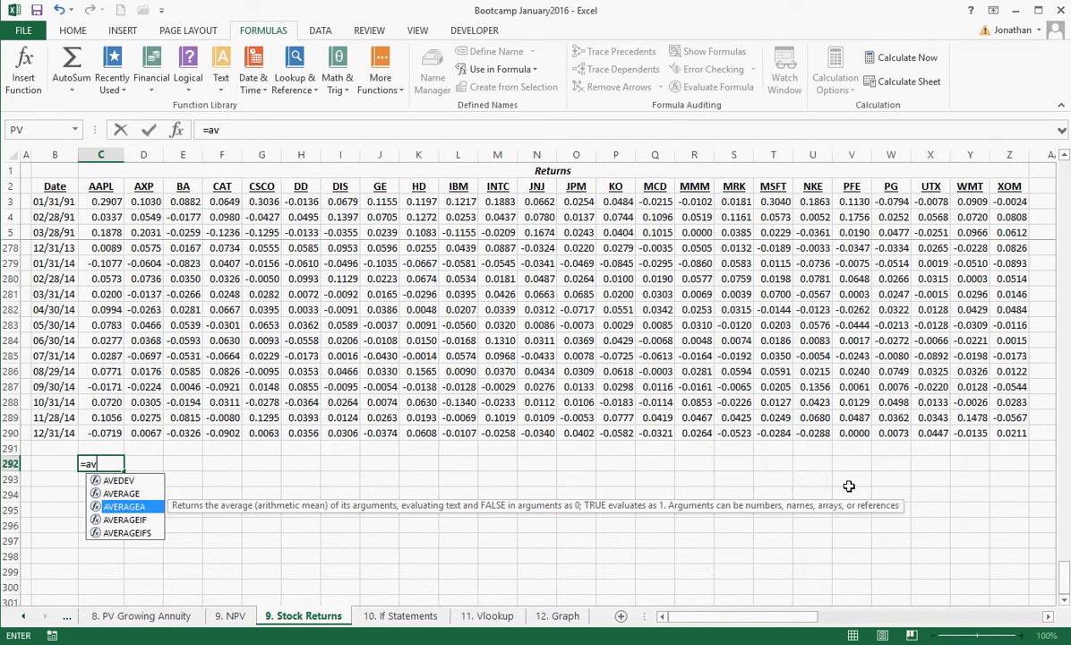
key("Up")
key("Up")
key("Up")
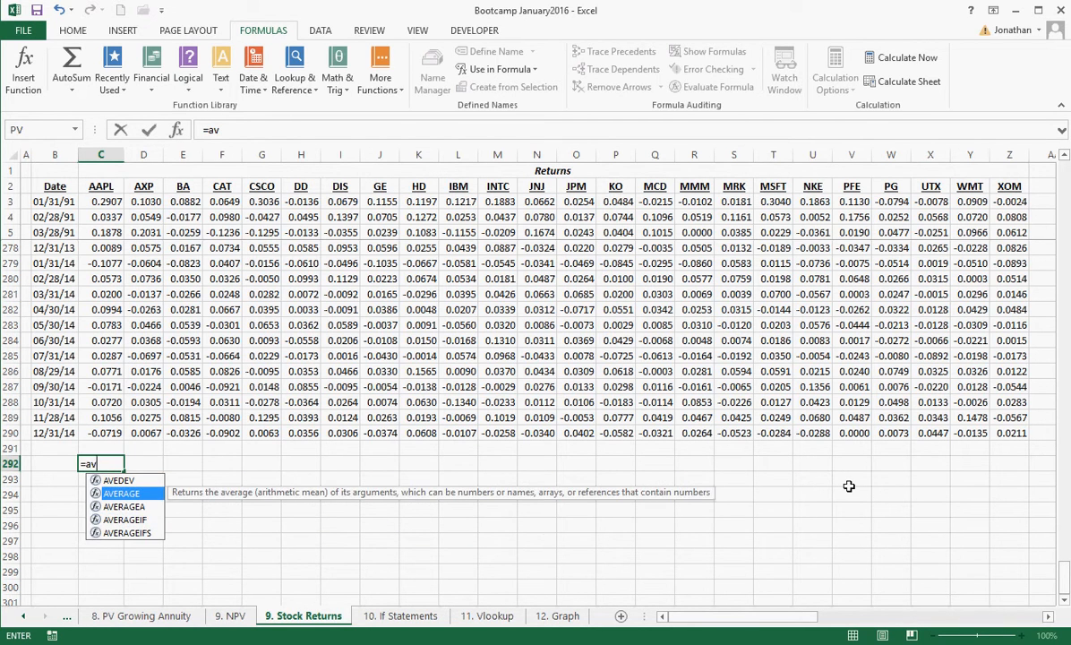
key("Tab")
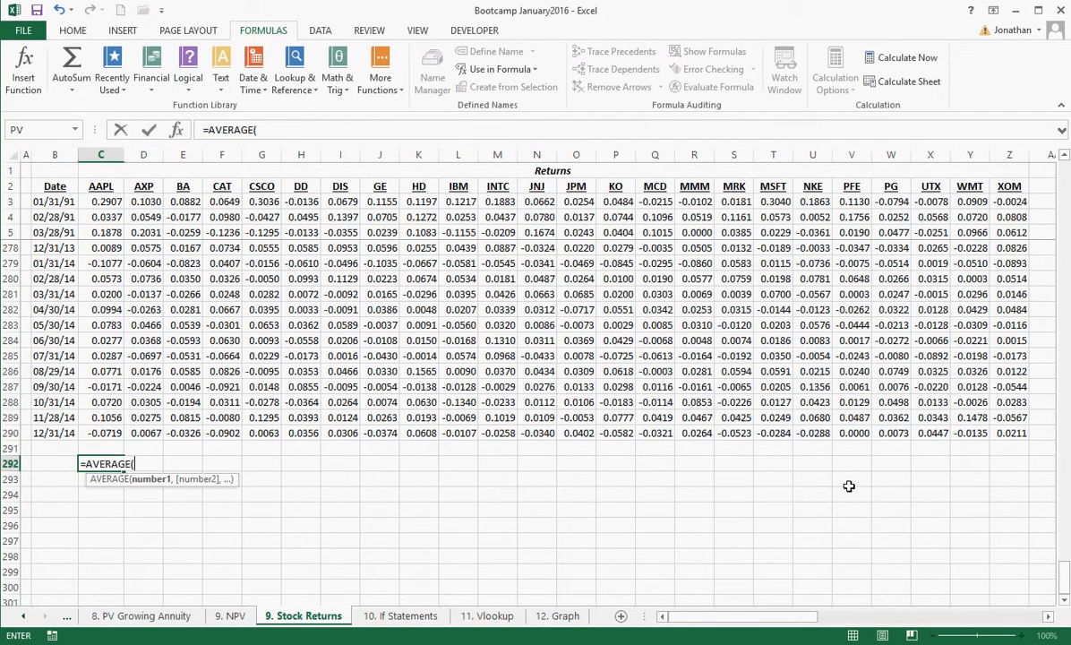
key("Escape")
Calculate the average of all stock returns in cell C292 with =AVERAGE(returns).
type("=aver")
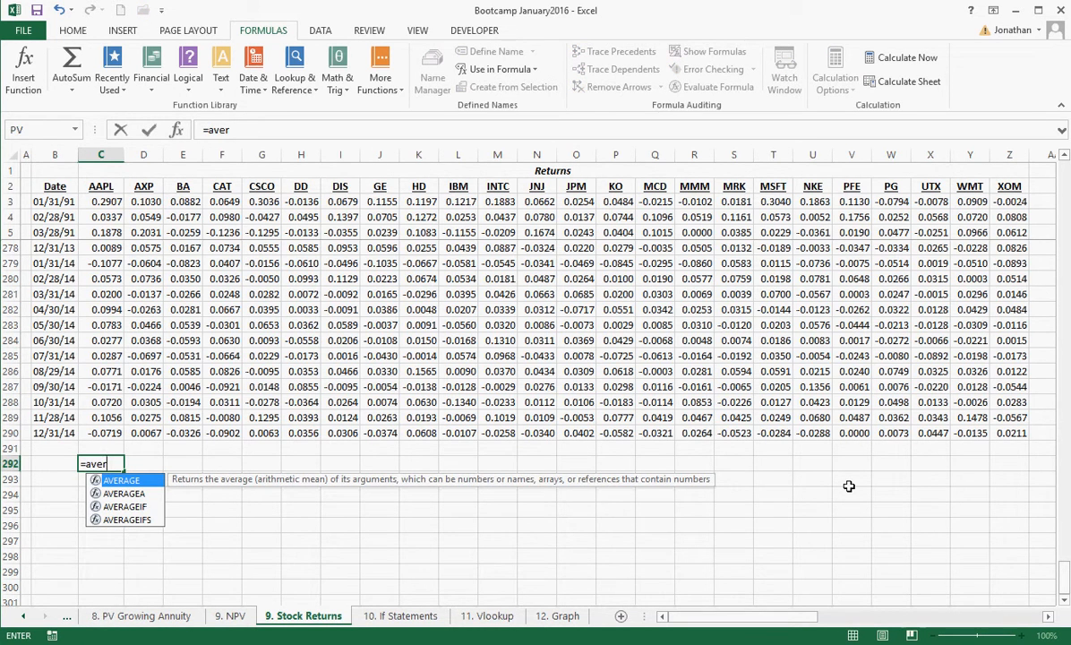
key("BackSpace")
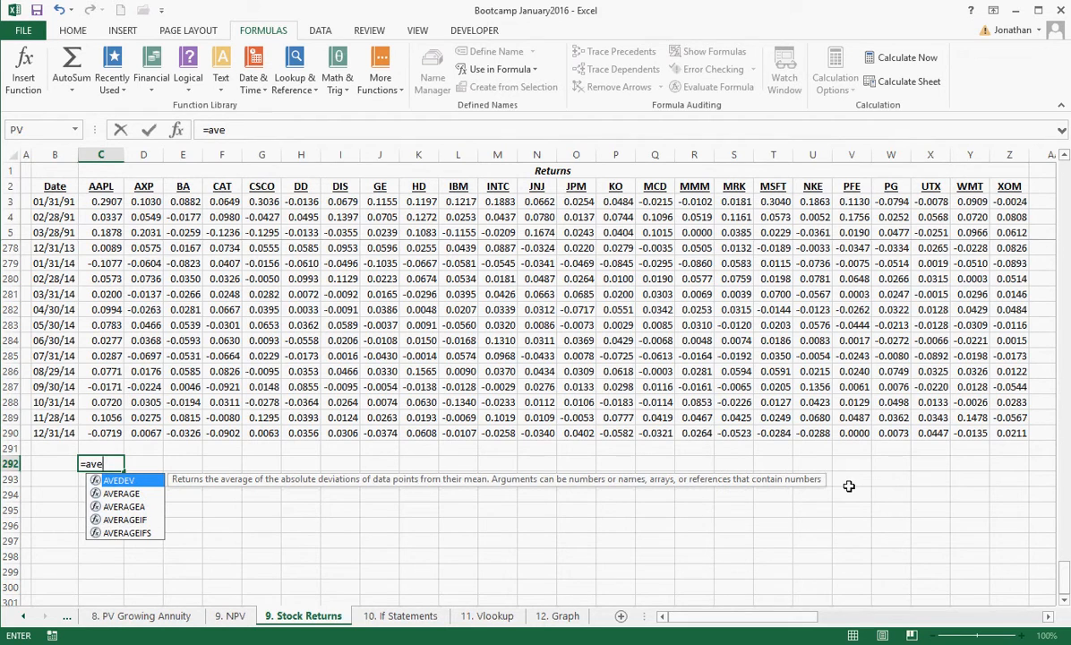
key("Down")
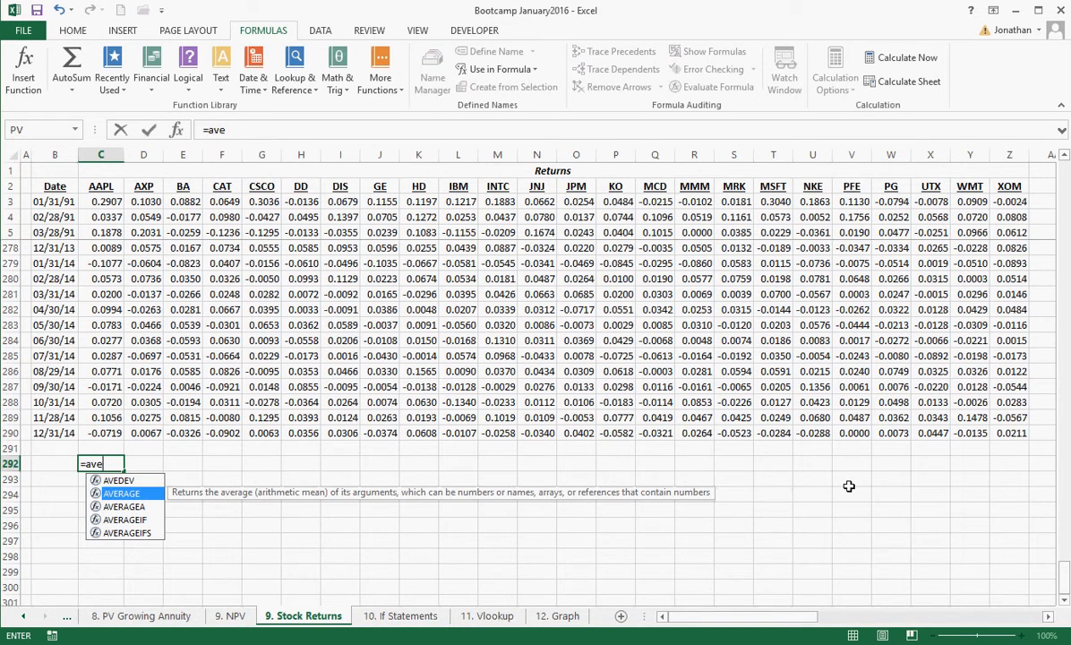
key("Tab")
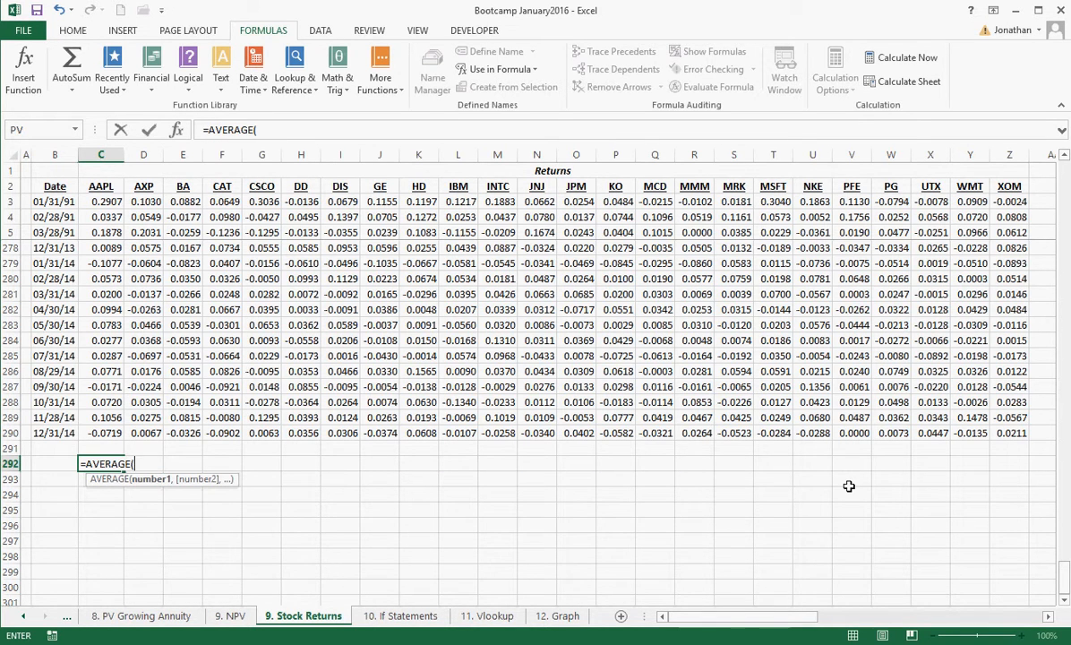
type("retu")
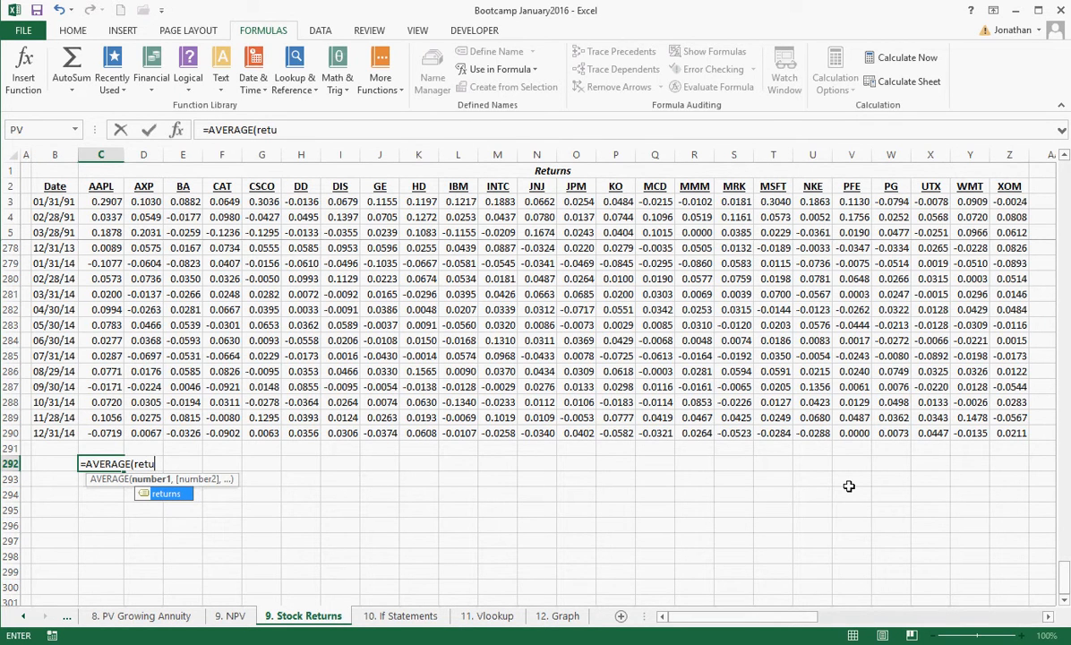
key("Tab")
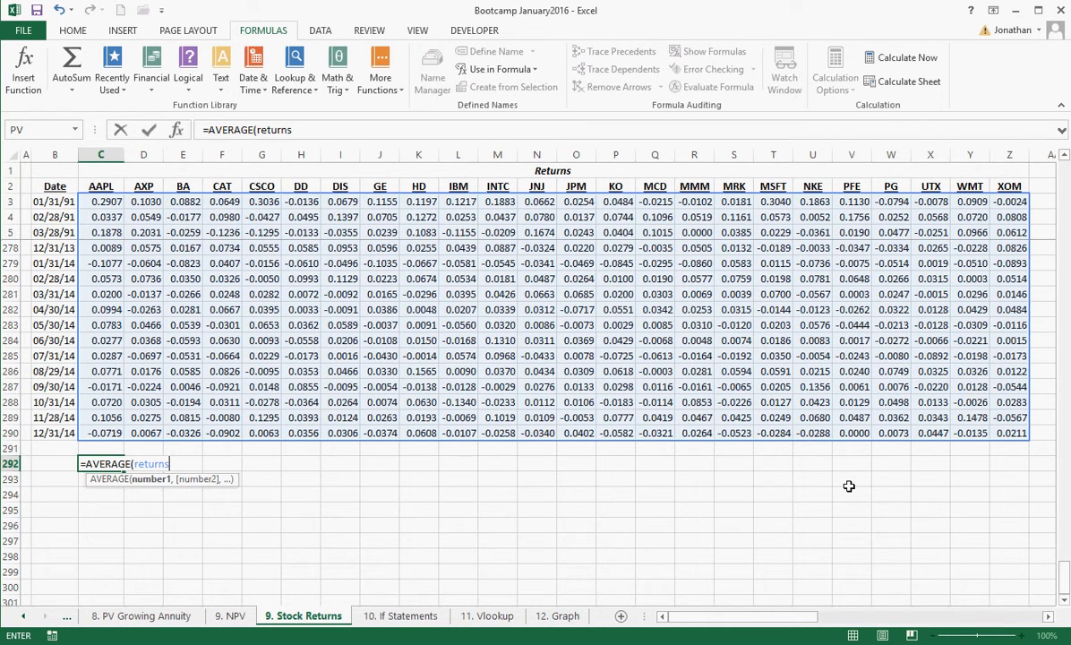
key("Return")
key("Up")
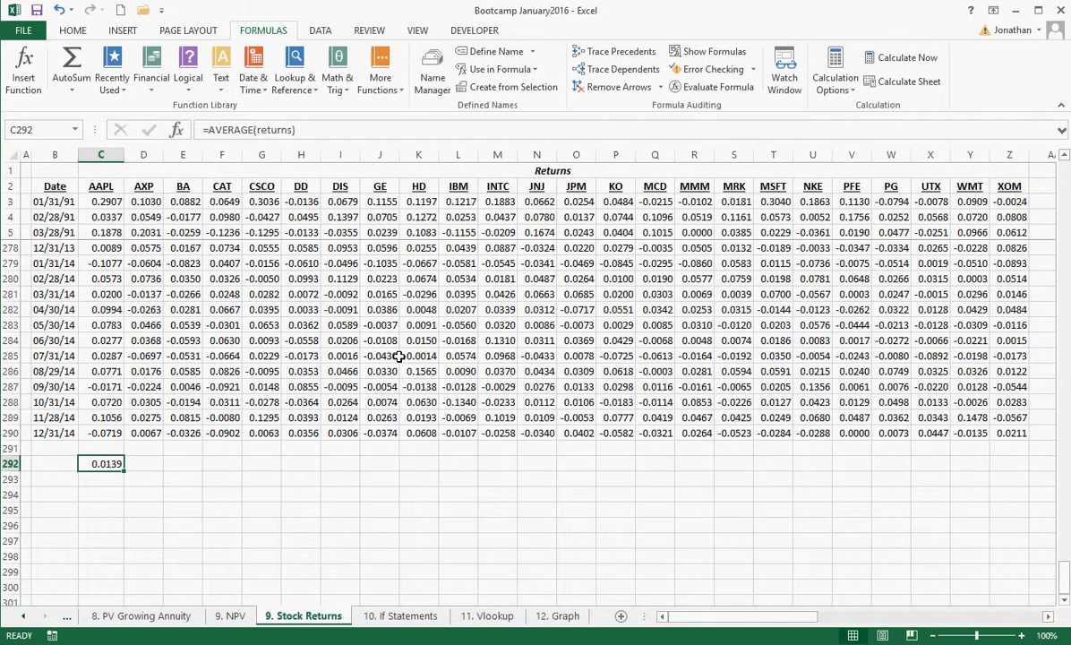
Calculate the sum of all stock returns in cell C293 with =SUM(returns).
key("Down")
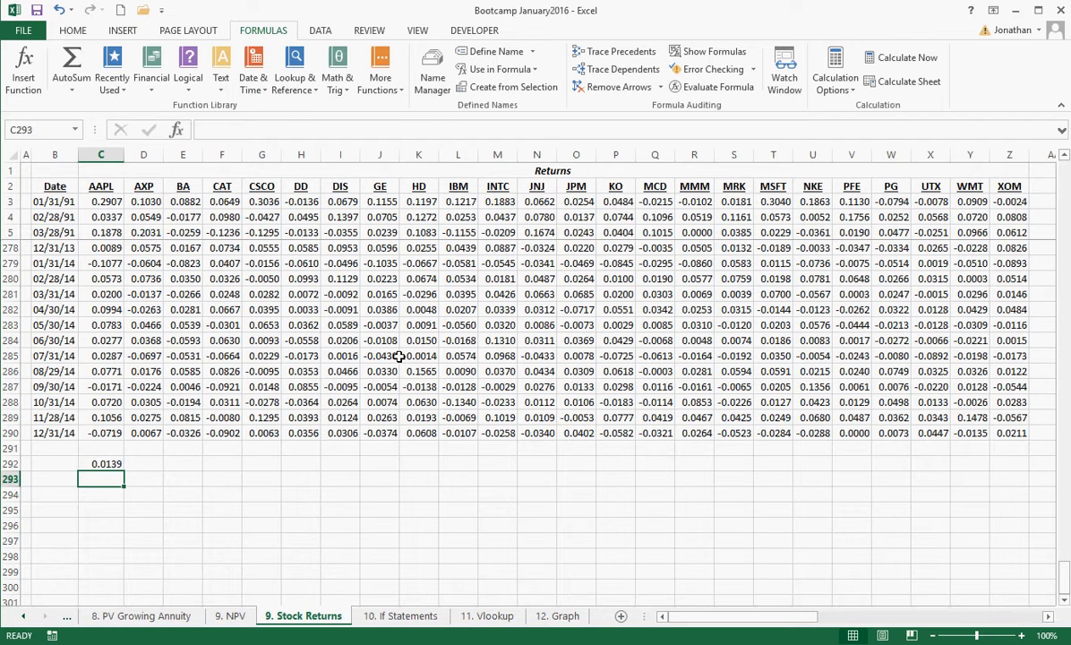
type("=")
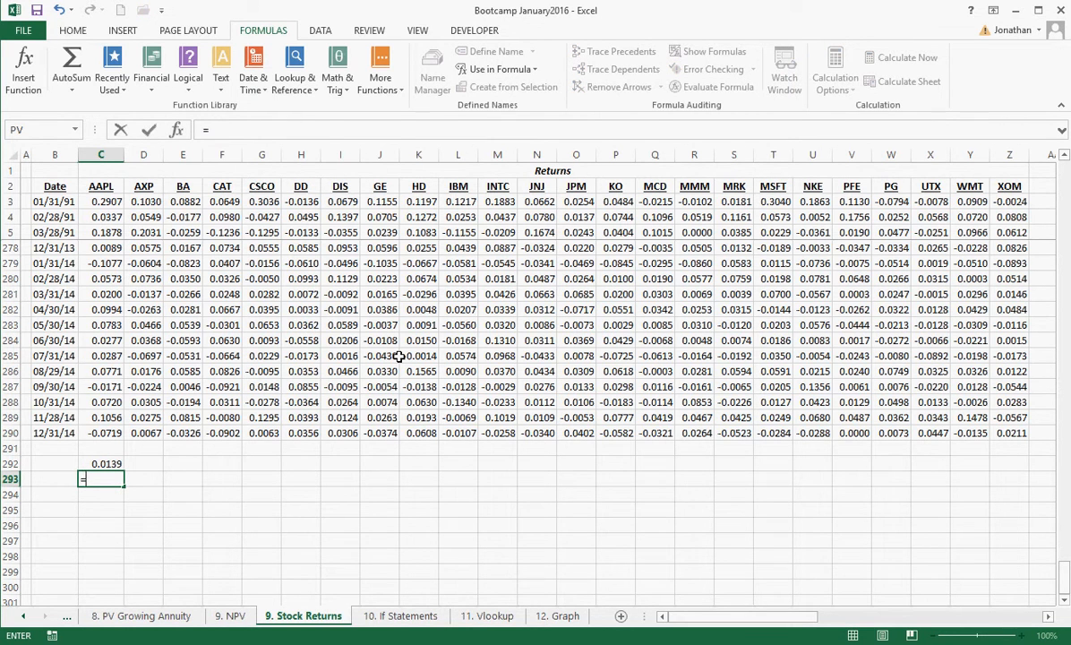
type("su")
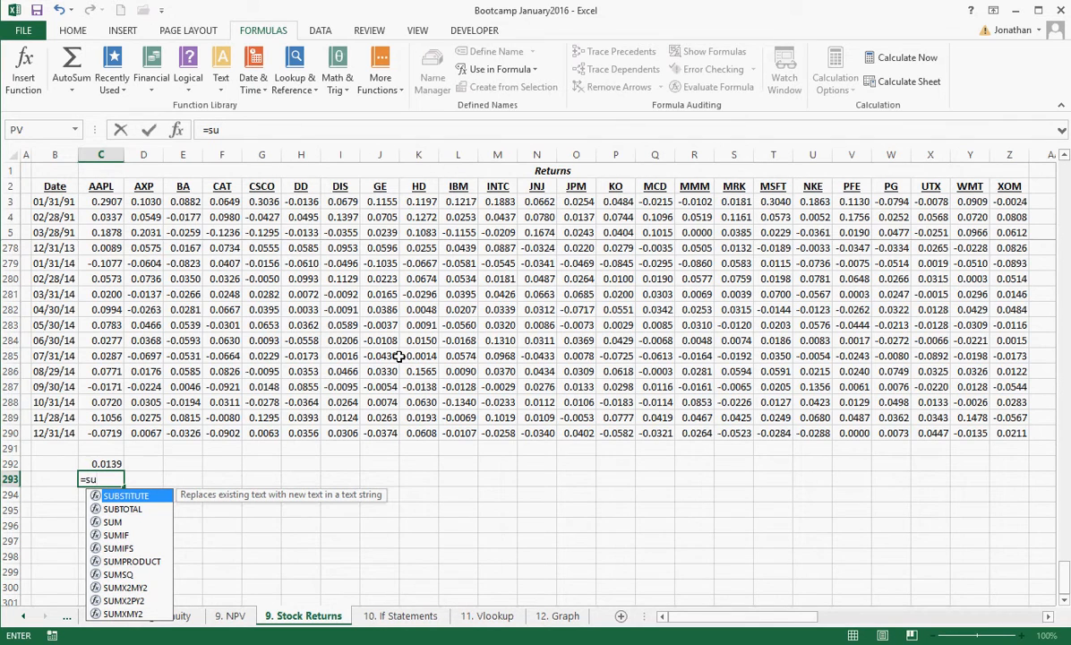
key("Down")
key("Down")
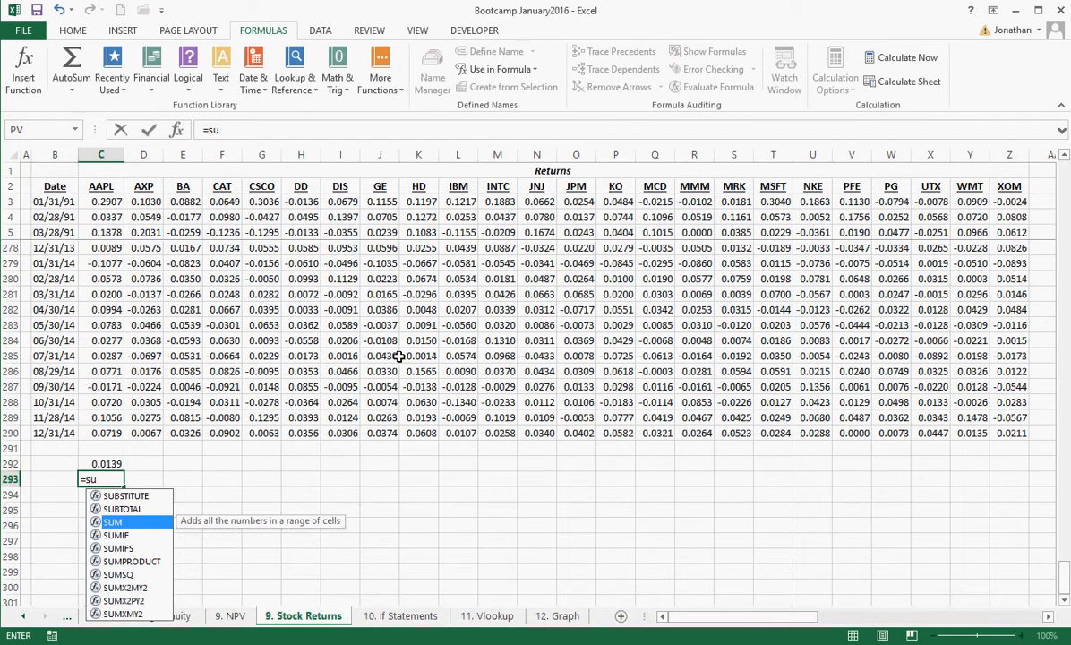
key("Tab")
type("re")
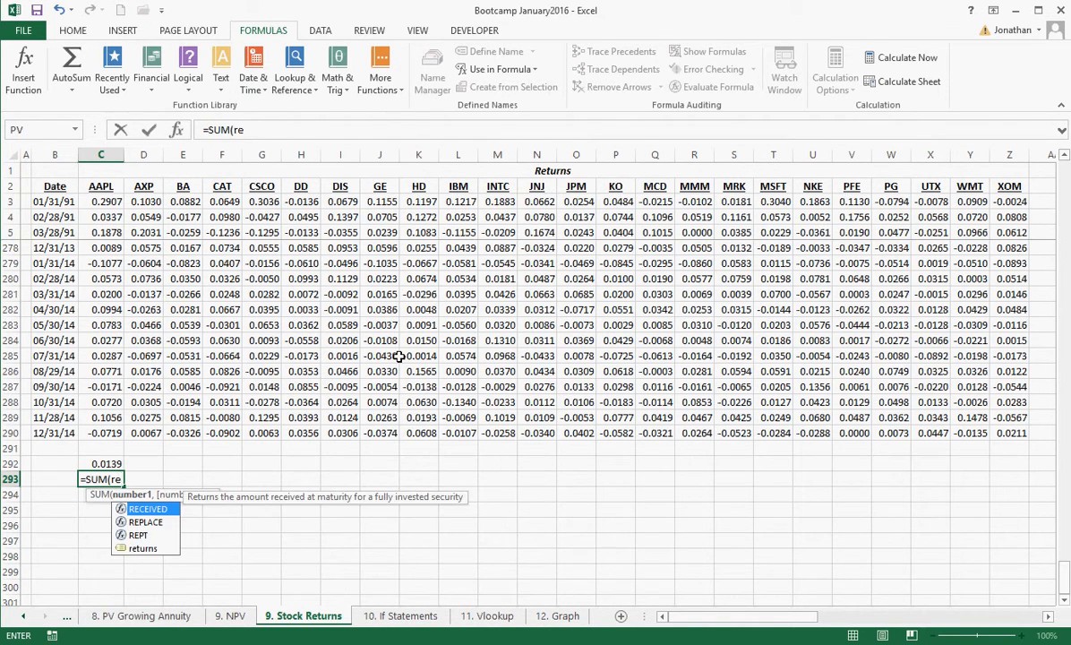
type("turns")
key("Return")
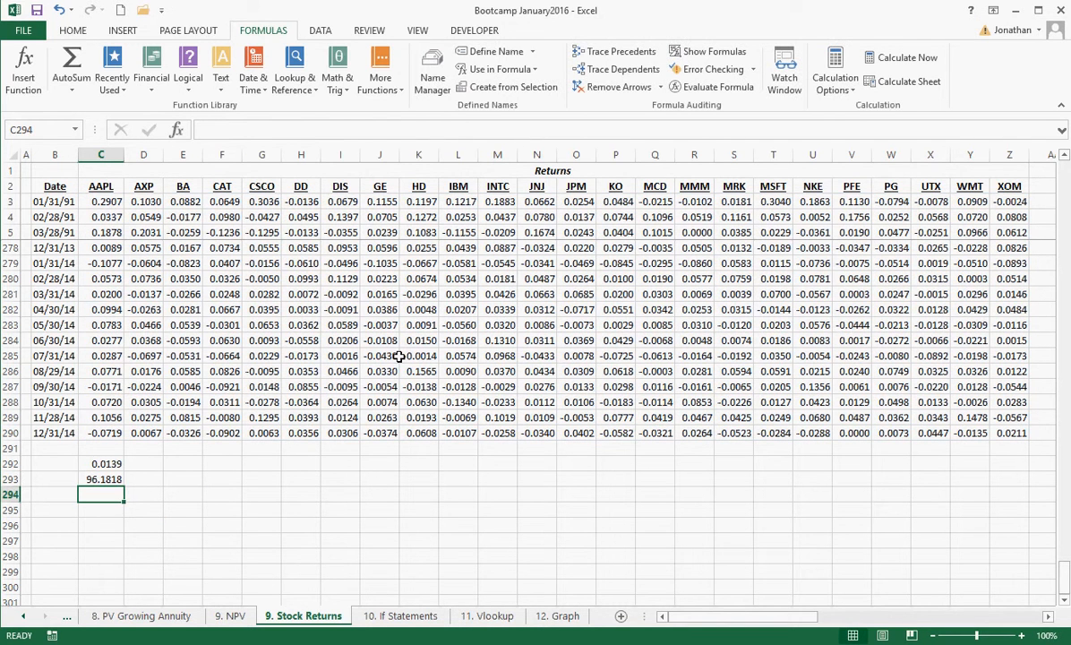
Clear the contents of the average and sum cells C292:C293 below the returns table.
left_click_drag(101, 464, 108, 479)
right_click(111, 479)
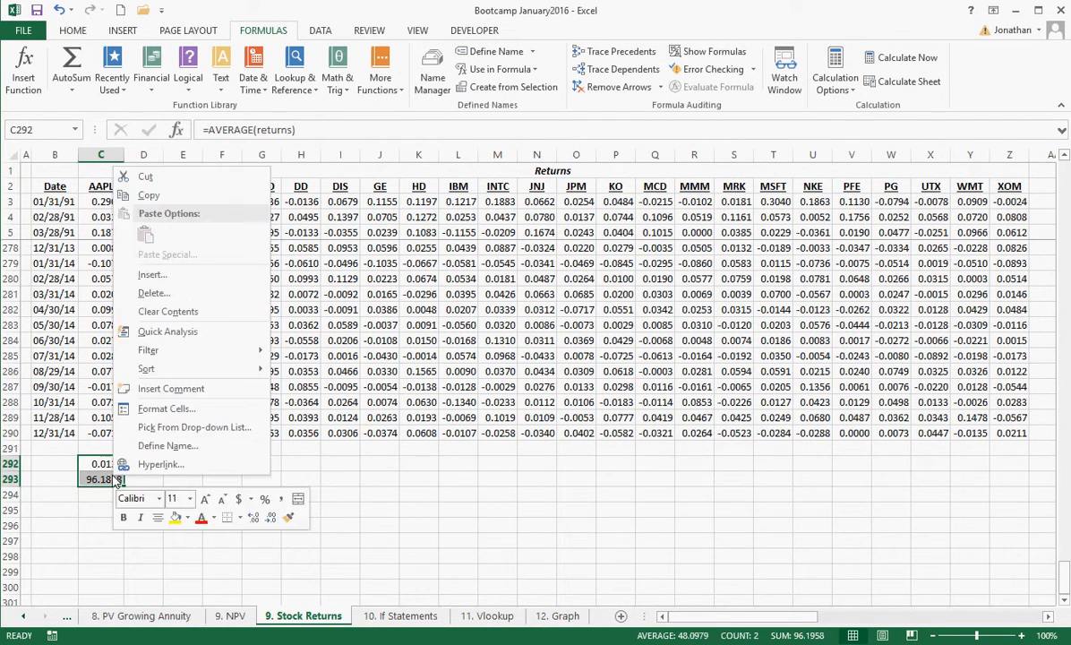
left_click(188, 313)
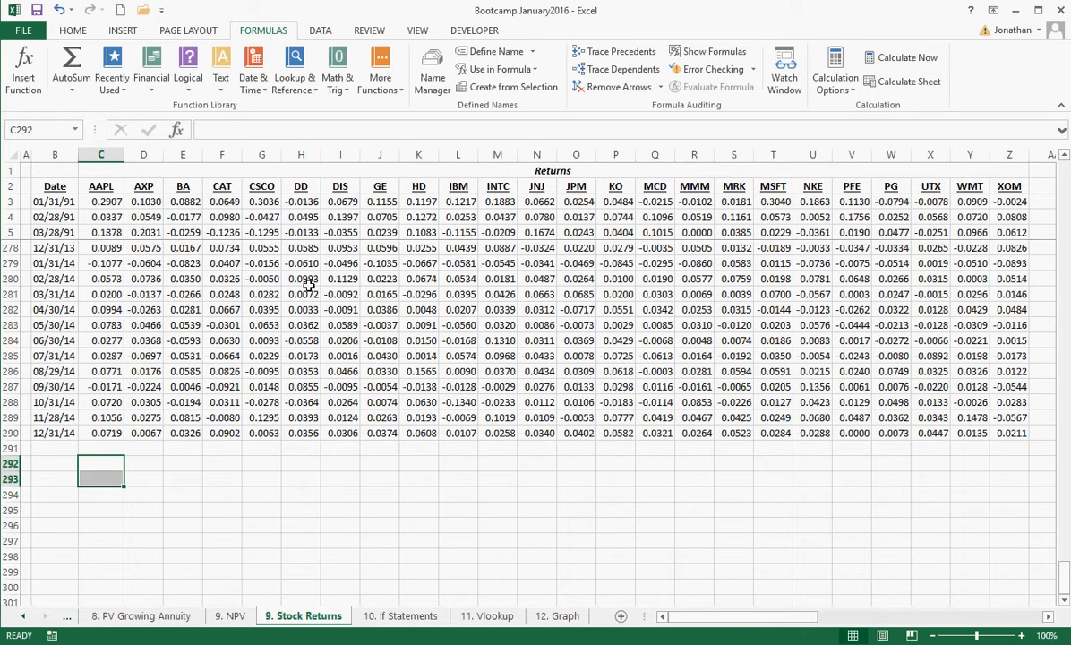
left_click(270, 357)
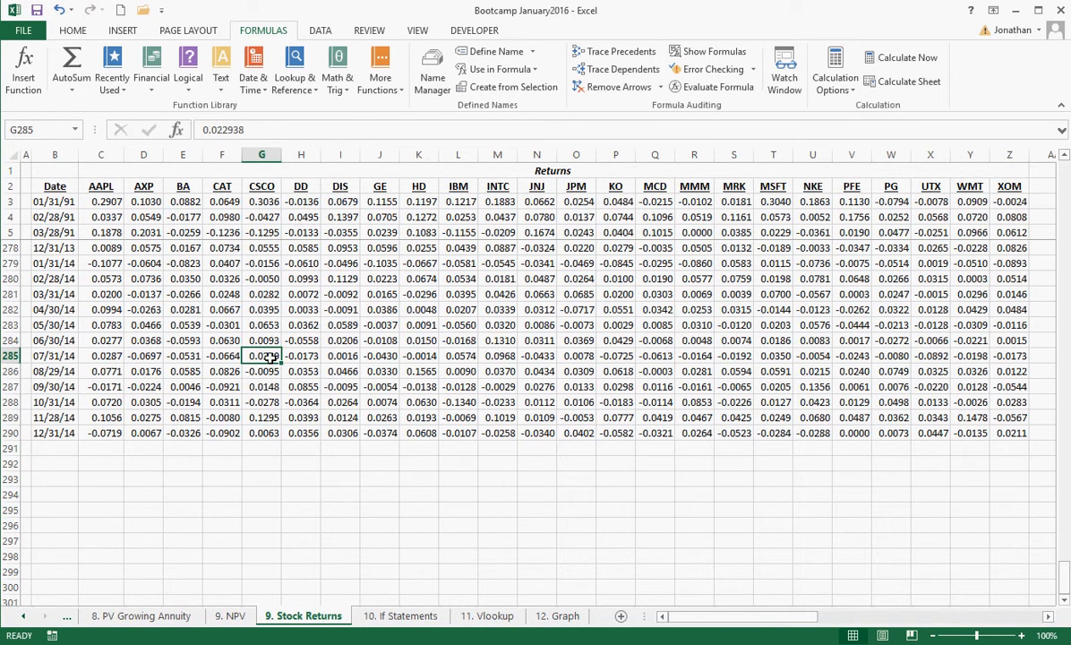
Total the AAPL returns in cell C292 with AutoSum over the suggested range C3:C291.
left_click(112, 463)
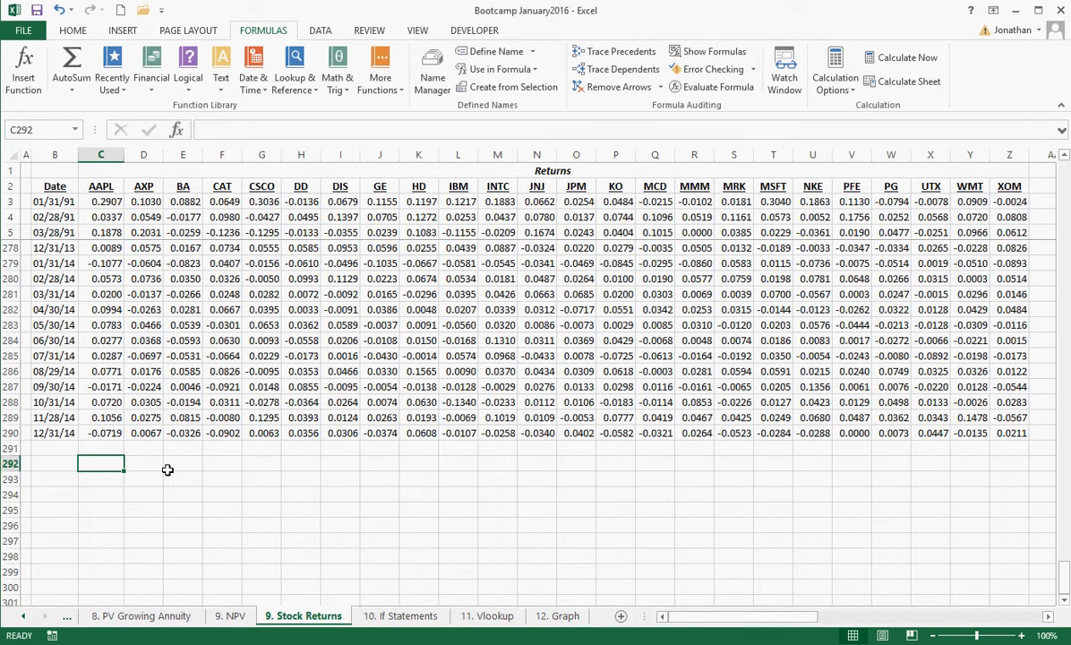
key("alt+equal")
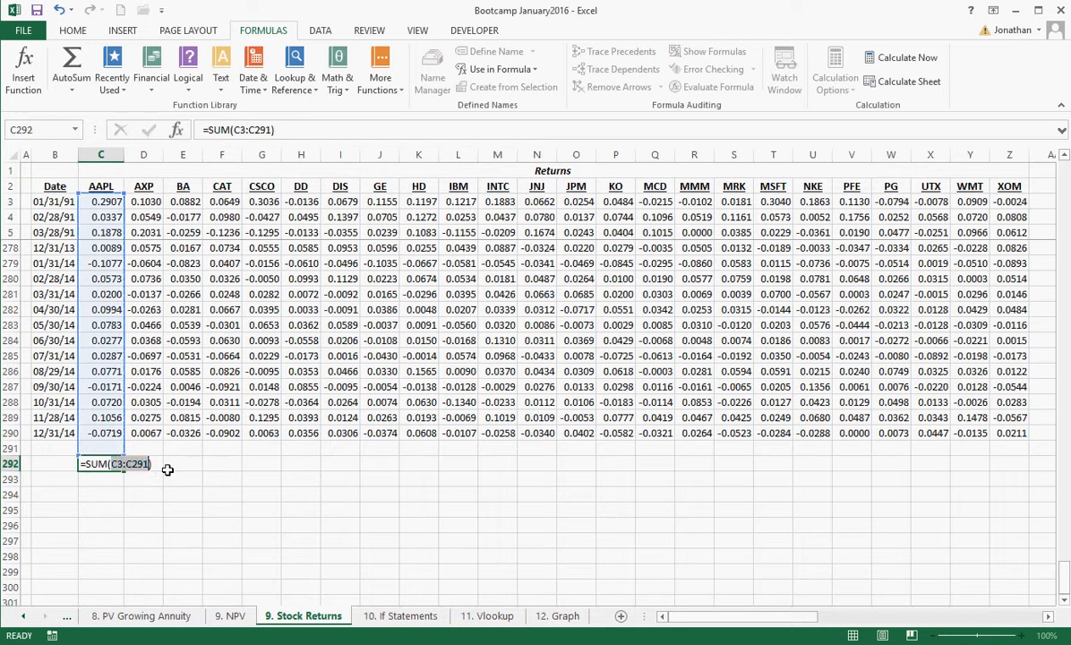
key("Return")
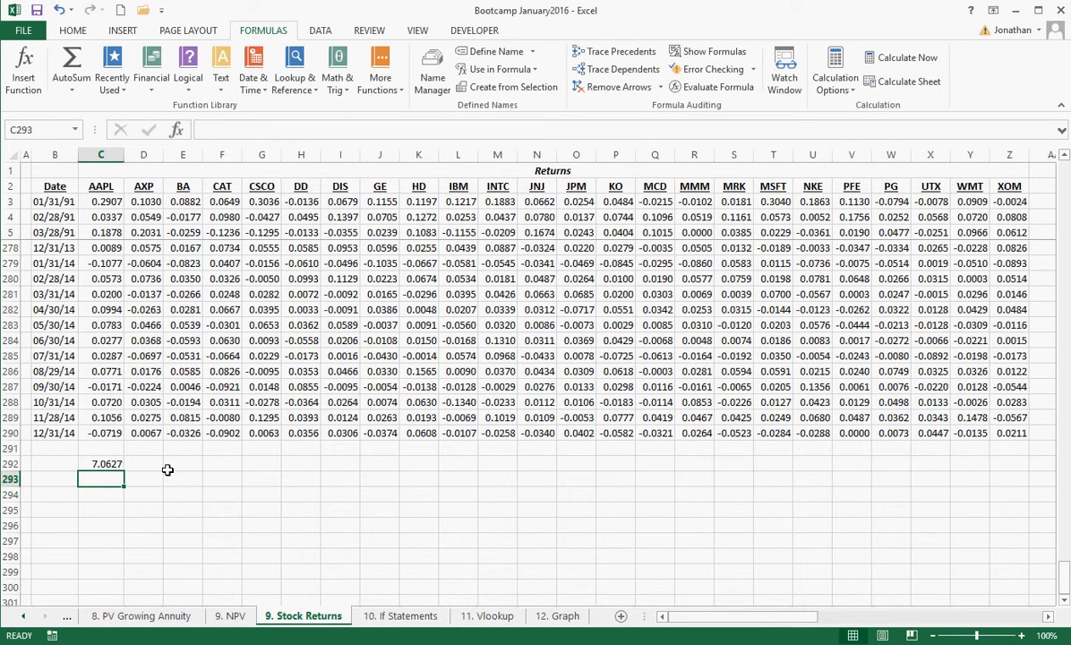